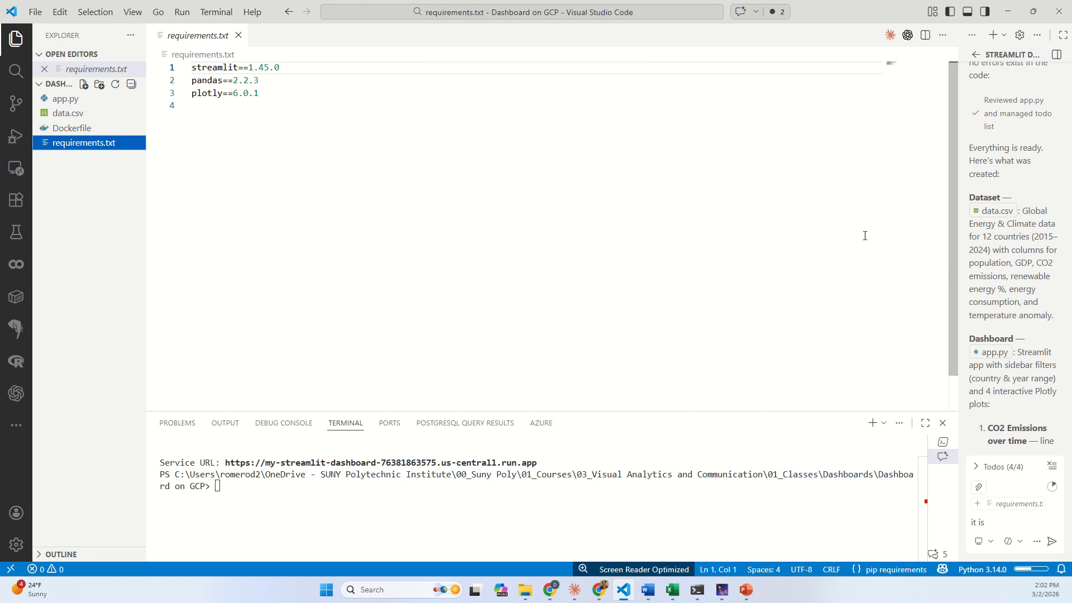
Widen the chat panel and review its available agent modes and AI models.
drag(961, 234, 779, 262)
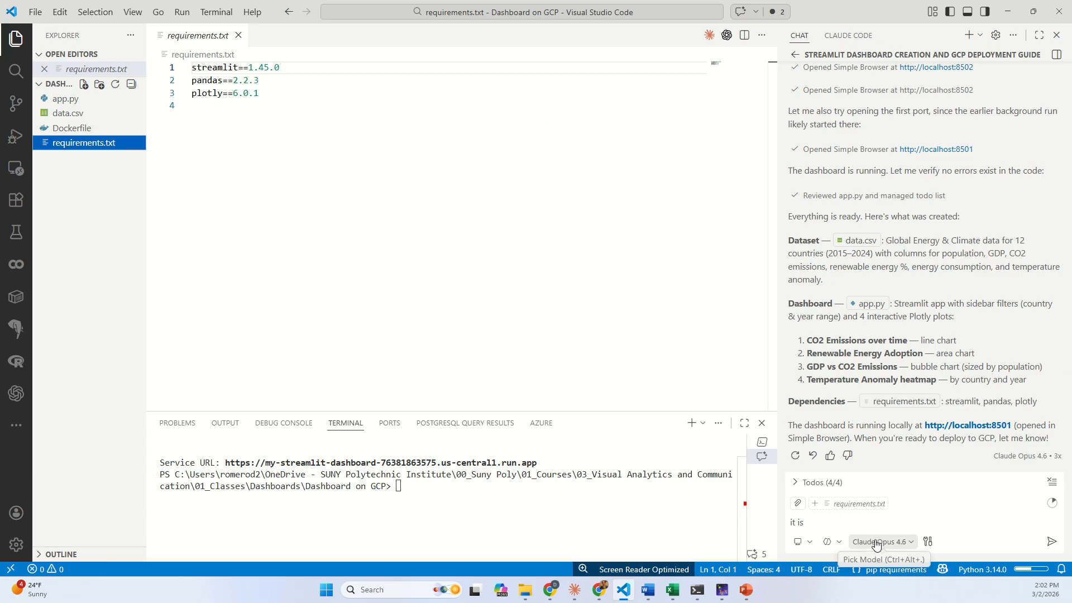
click(831, 542)
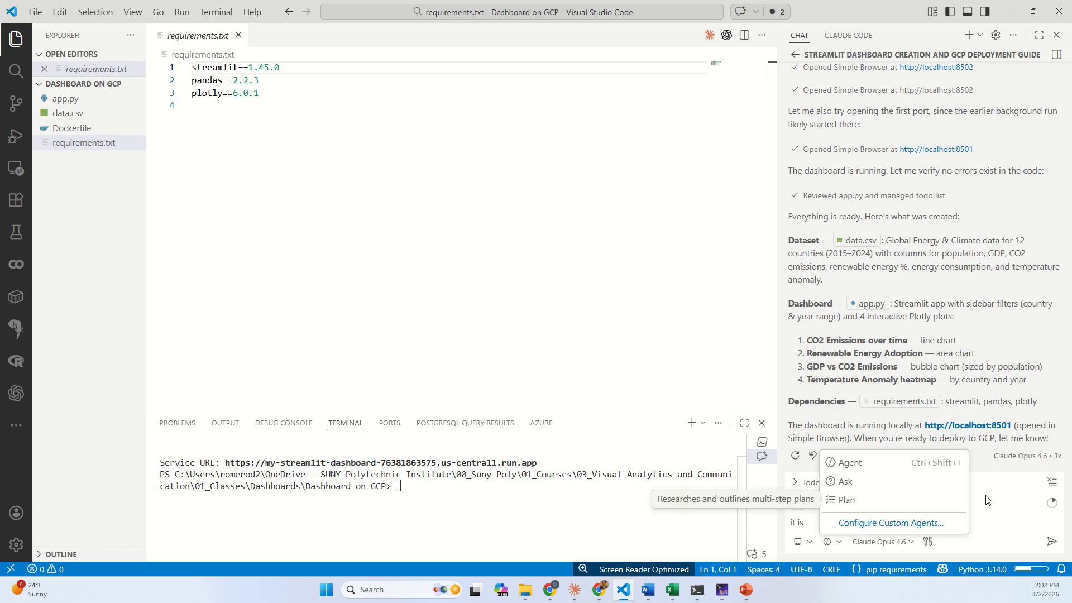
key(Escape)
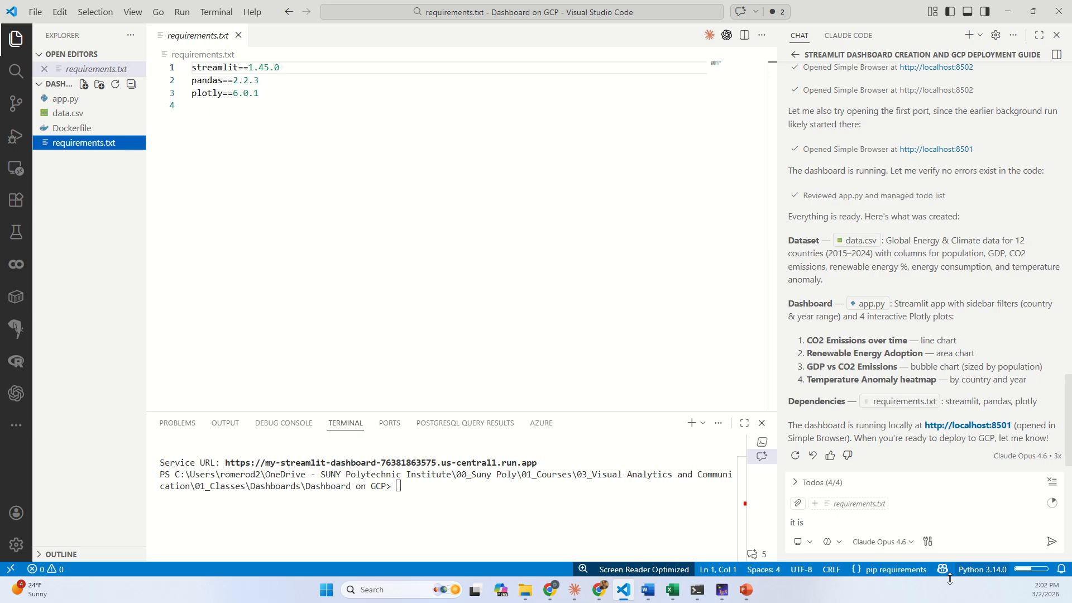
click(893, 544)
key(Down)
key(Down)
key(Down)
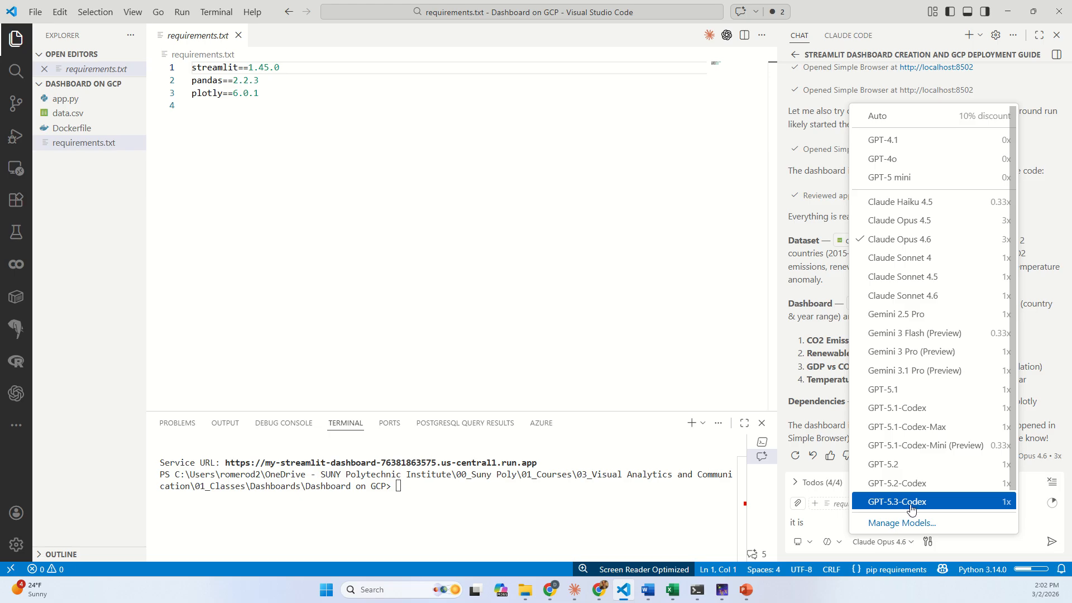
key(Escape)
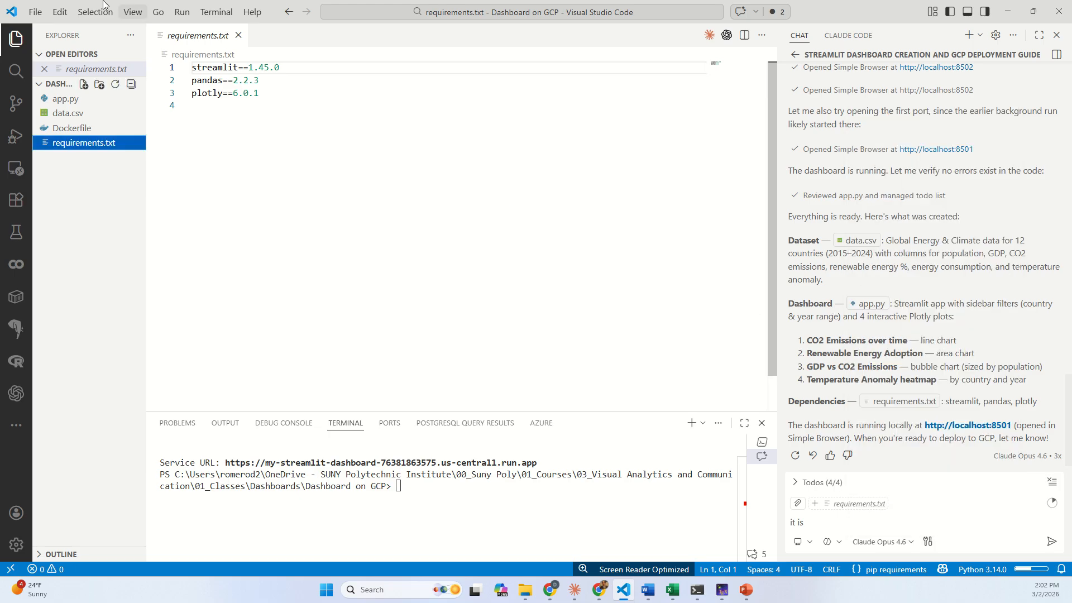
Open the Dockerfile and examine its Python base image, working directory, requirements copy and app.py run command.
click(65, 130)
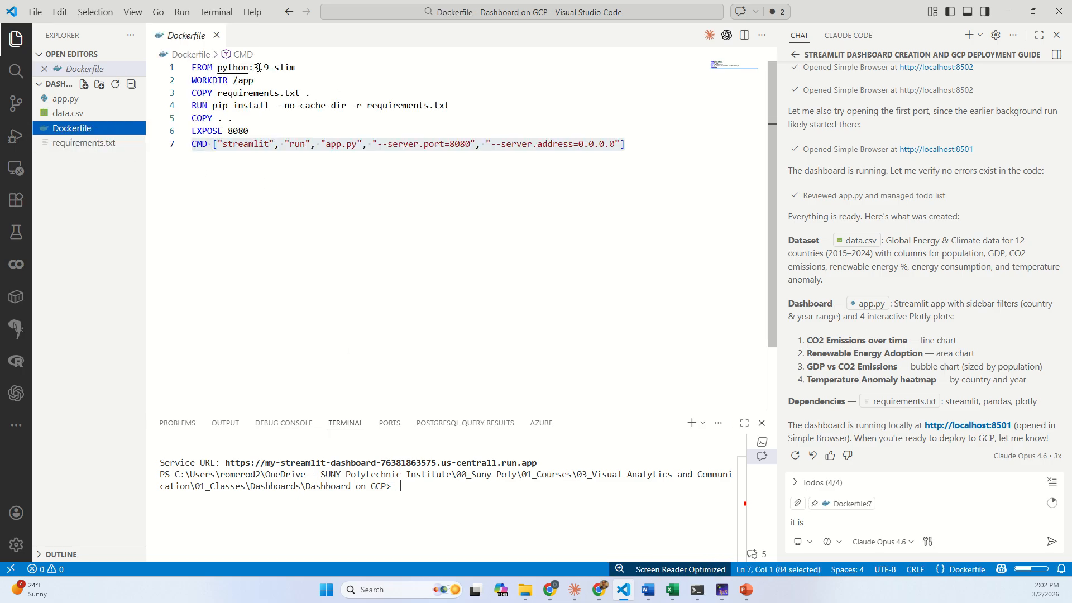
drag(268, 67, 217, 65)
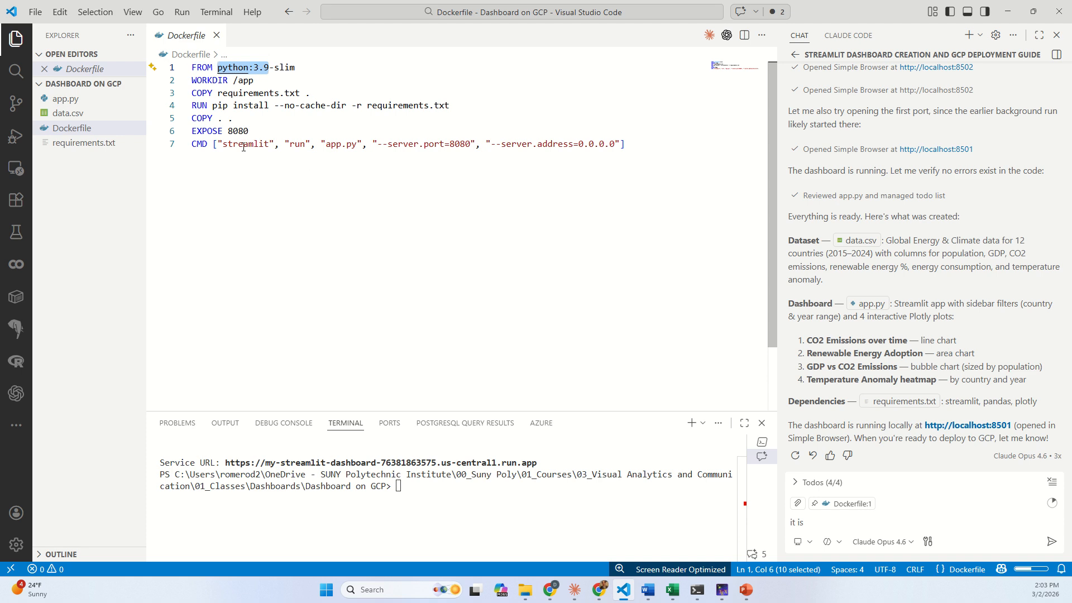
double_click(247, 80)
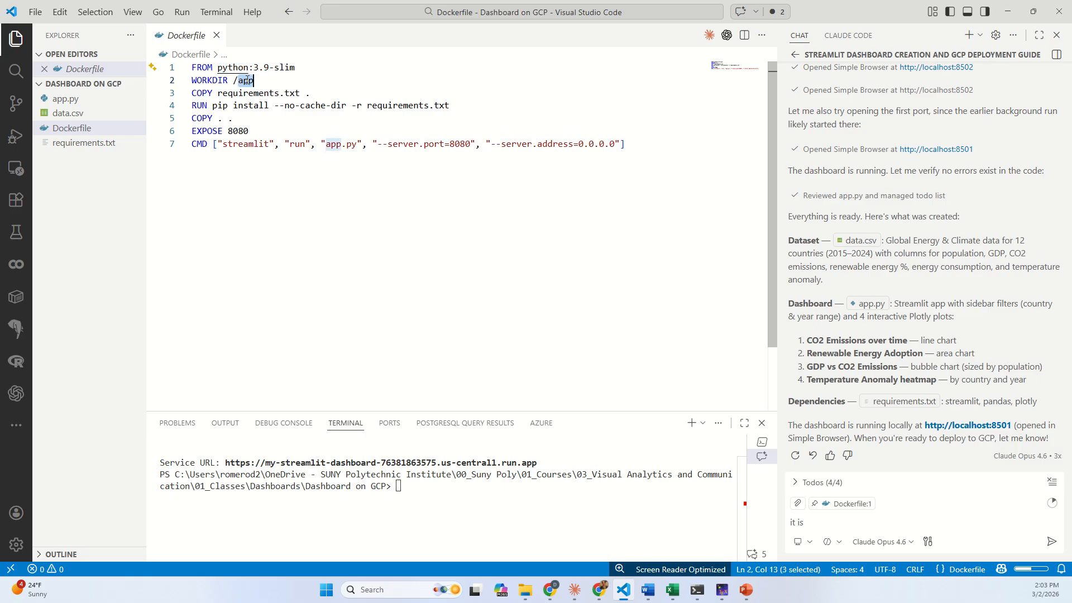
double_click(252, 93)
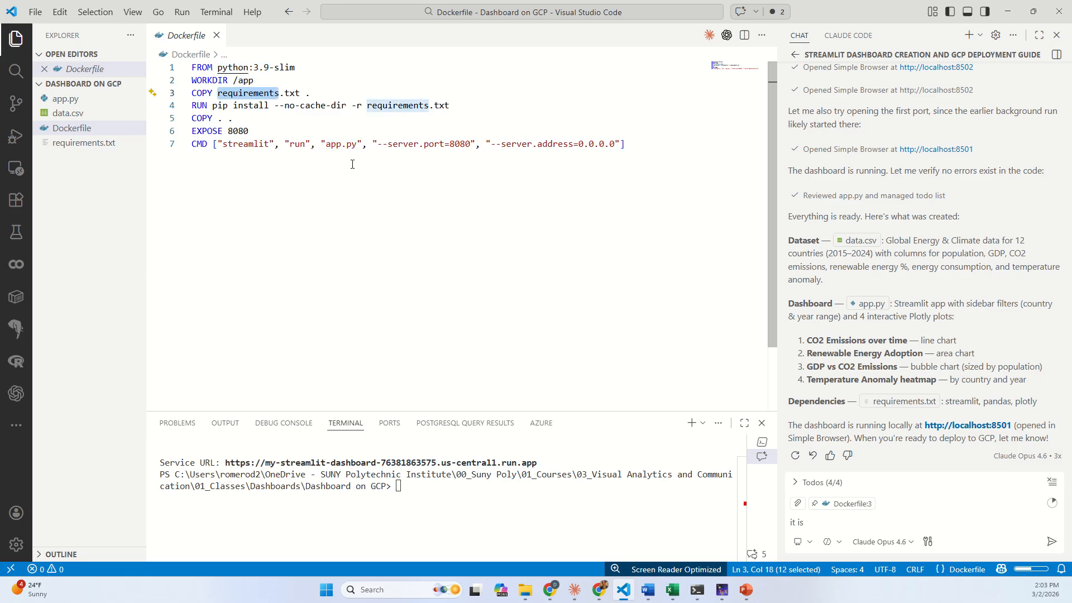
drag(331, 141, 353, 146)
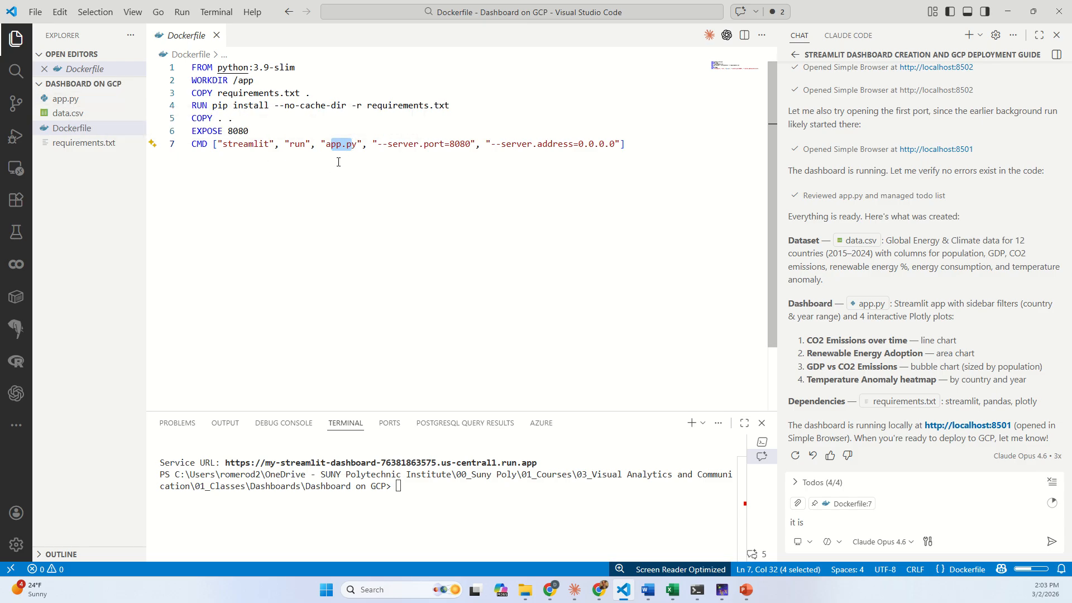
double_click(335, 145)
drag(672, 162, 191, 67)
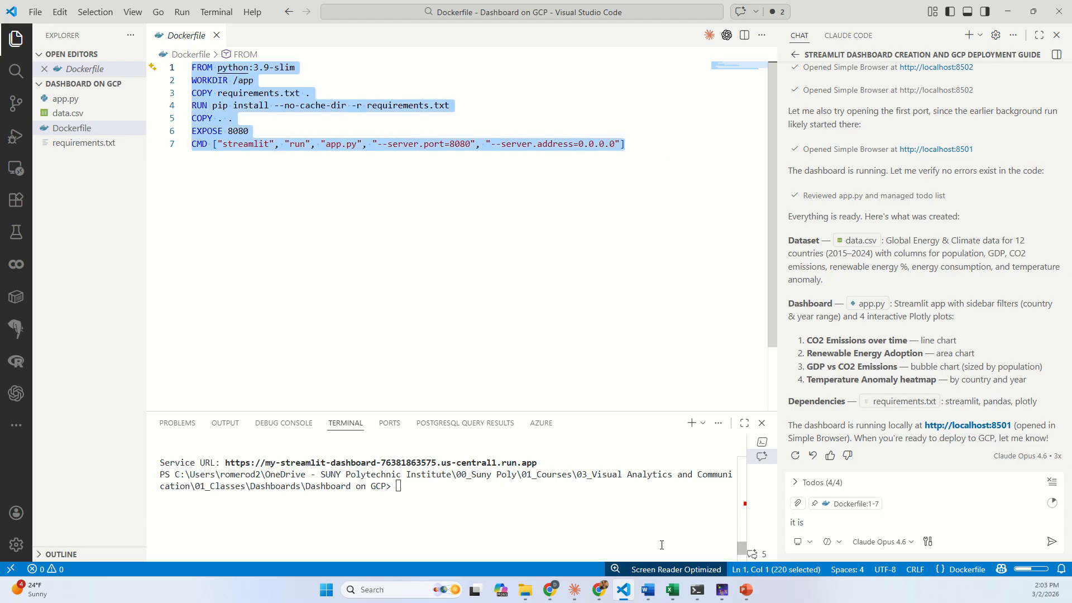
Switch to the Word deployment guide on Google Cloud Run and highlight the complete sample Dockerfile code in Part 3.
mouse_move(647, 599)
click(734, 556)
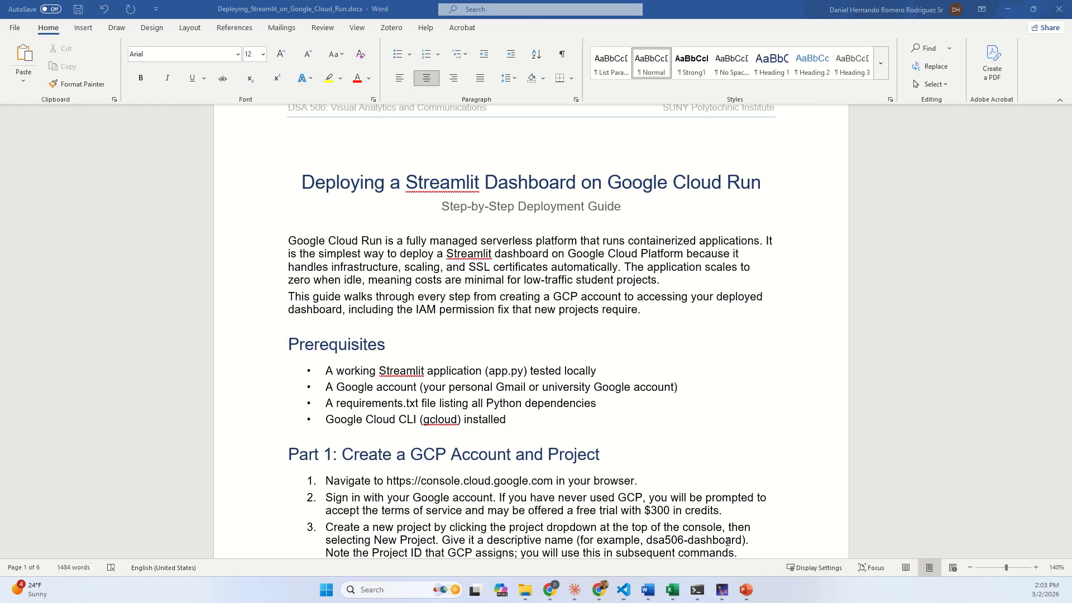
scroll(420, 287, down, 20)
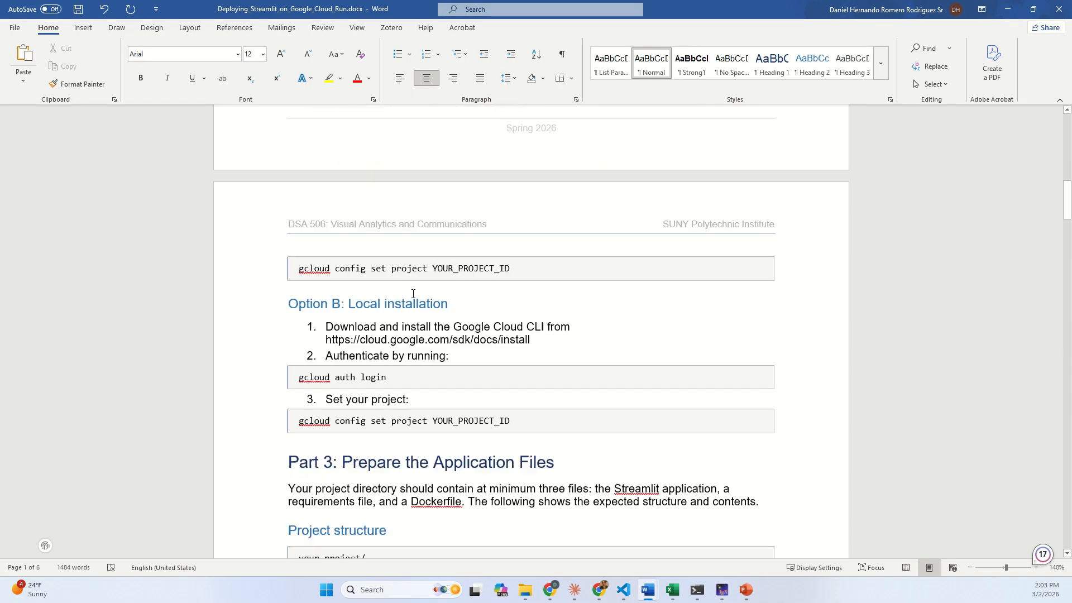
scroll(410, 297, down, 15)
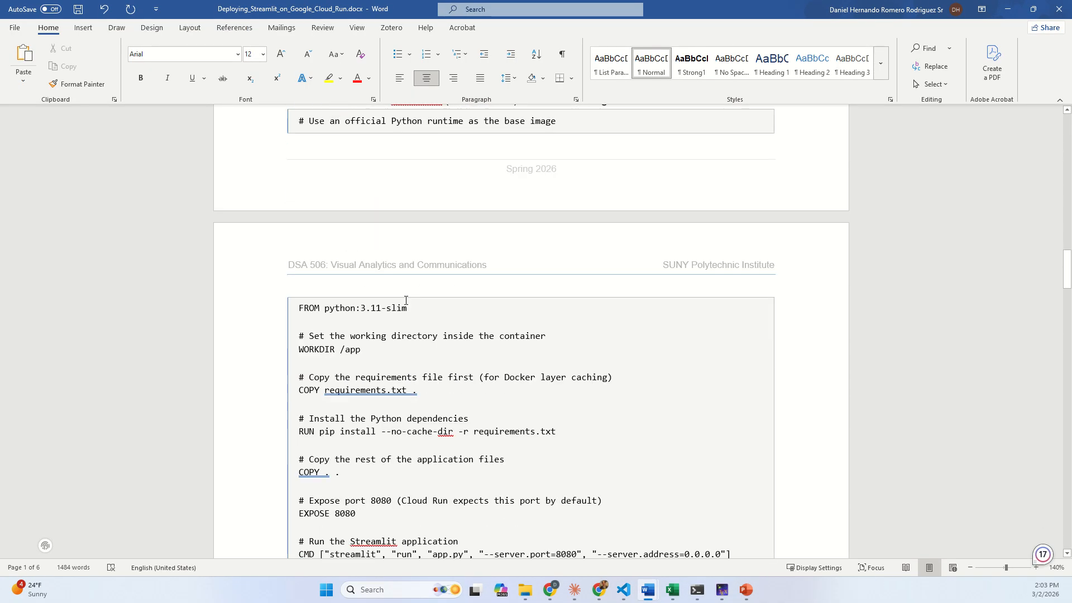
scroll(403, 301, up, 2)
drag(735, 412, 298, 140)
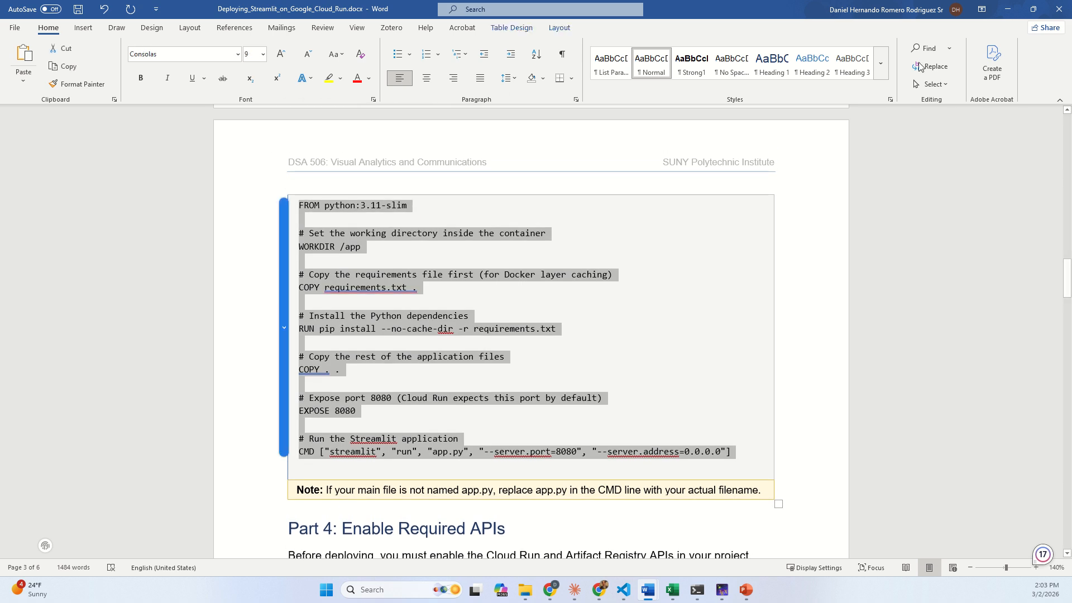
Return to Visual Studio Code and check the app.py file name in the Dockerfile's CMD line.
click(1005, 11)
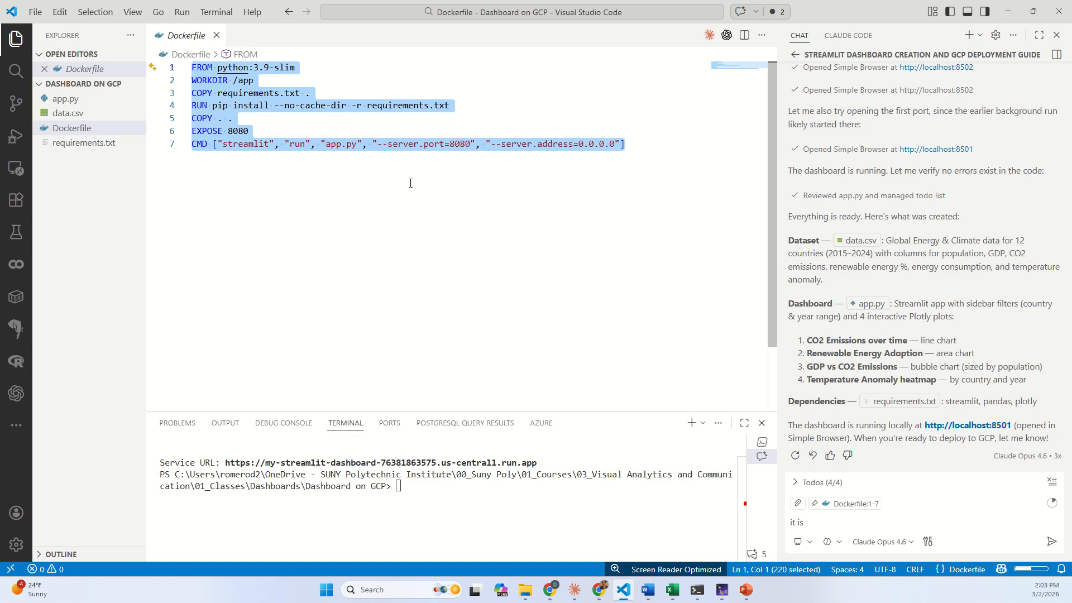
key(Escape)
double_click(347, 144)
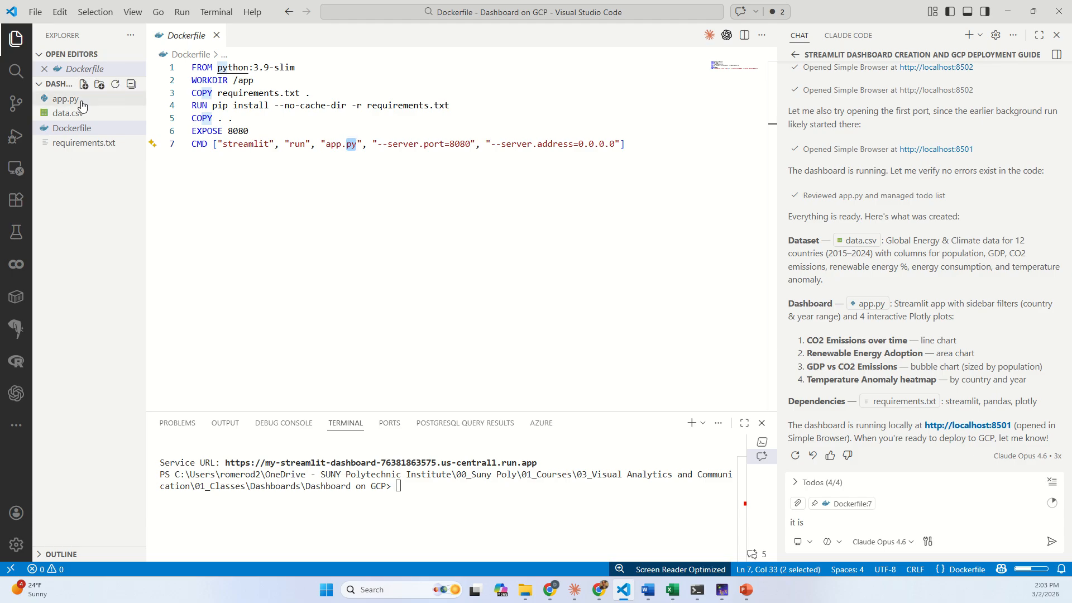
click(84, 85)
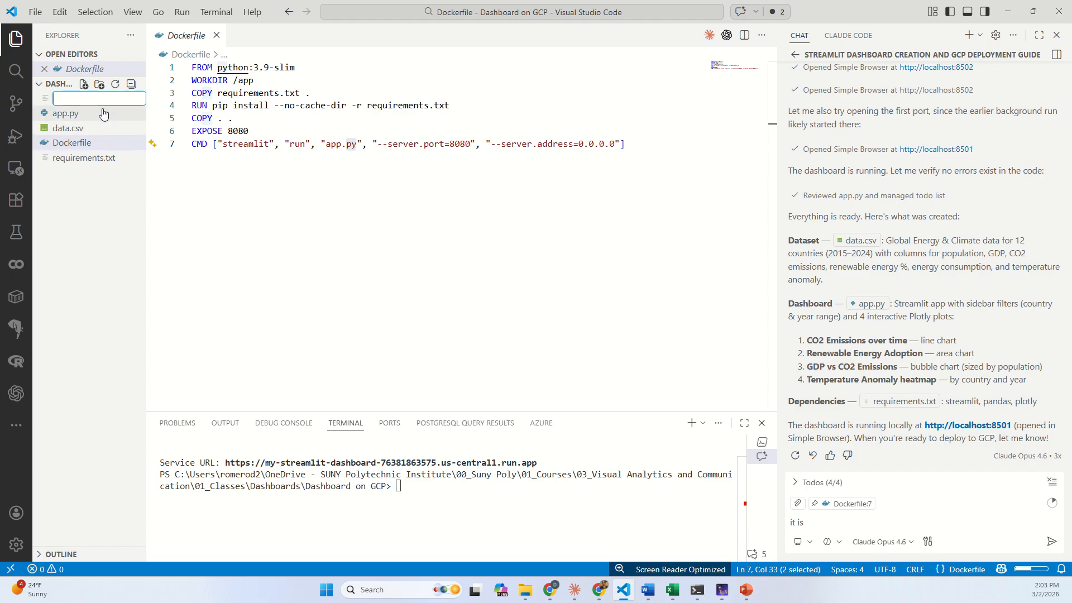
key(Escape)
click(289, 233)
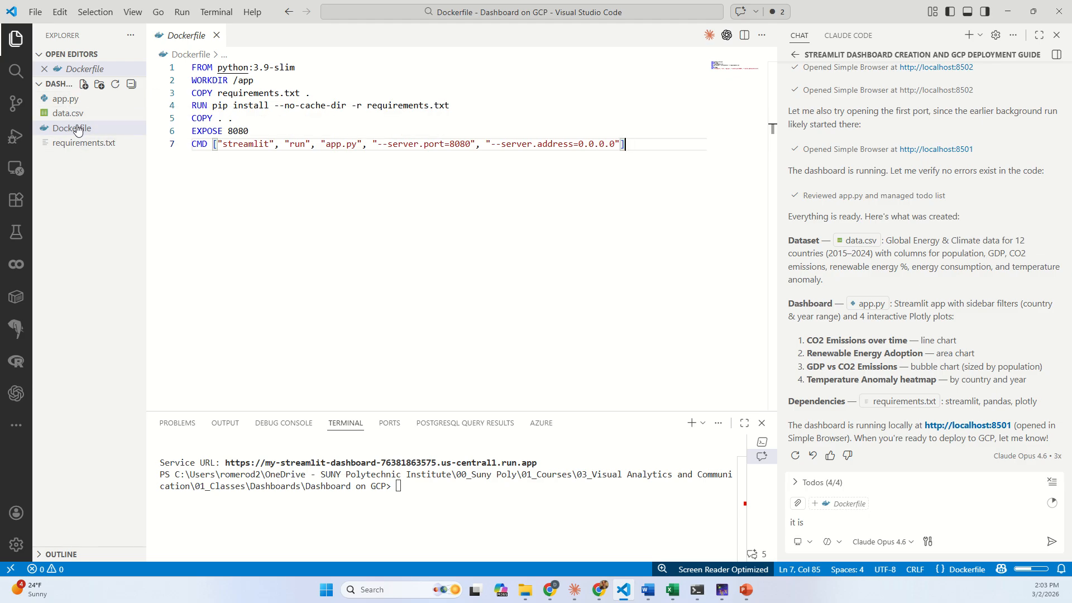
Look through the project files app.py, requirements.txt and data.csv, ending on the Dockerfile.
click(66, 98)
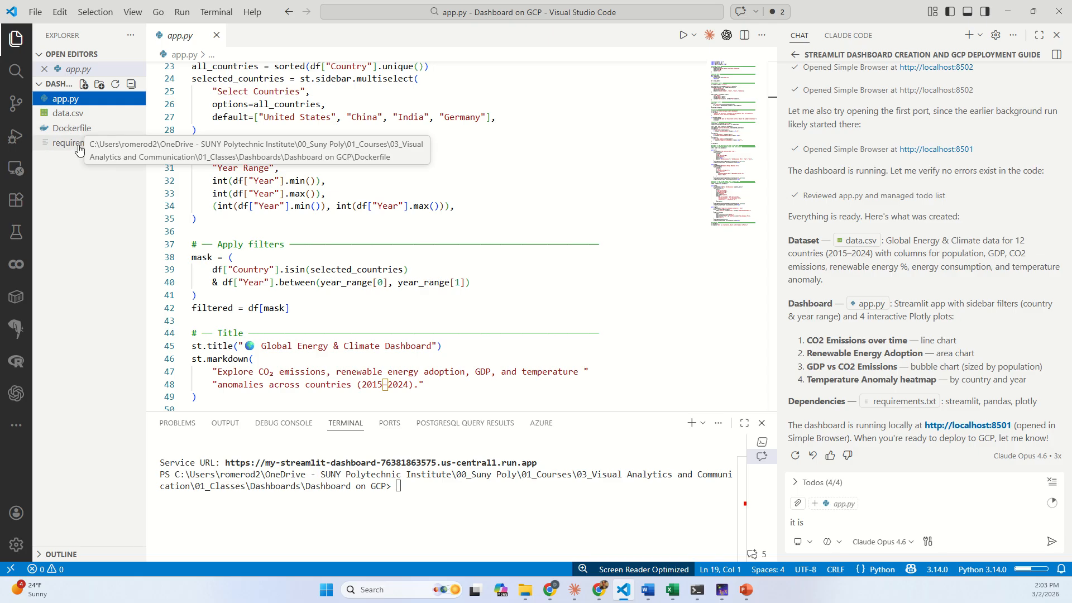
click(70, 143)
click(69, 115)
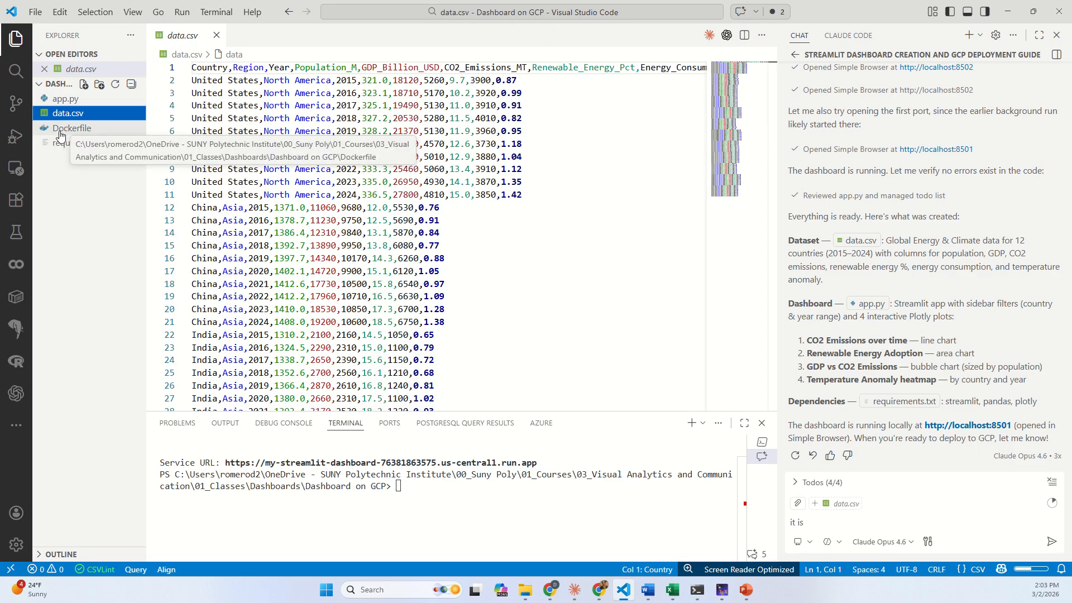
click(65, 128)
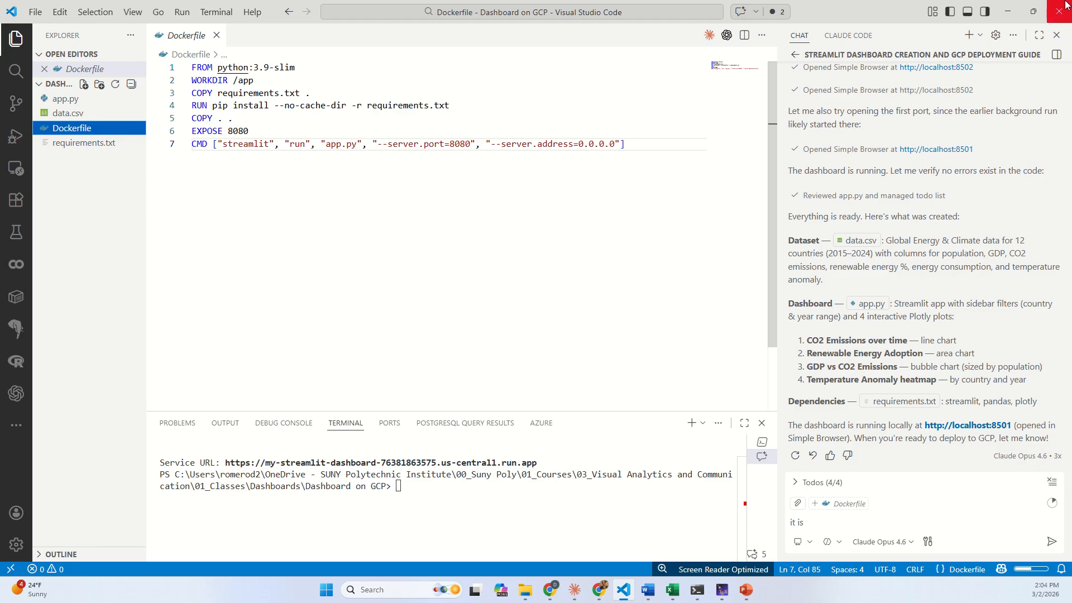
Clear the editor and Word windows away and switch to the Google Cloud console in Google Chrome.
click(1033, 12)
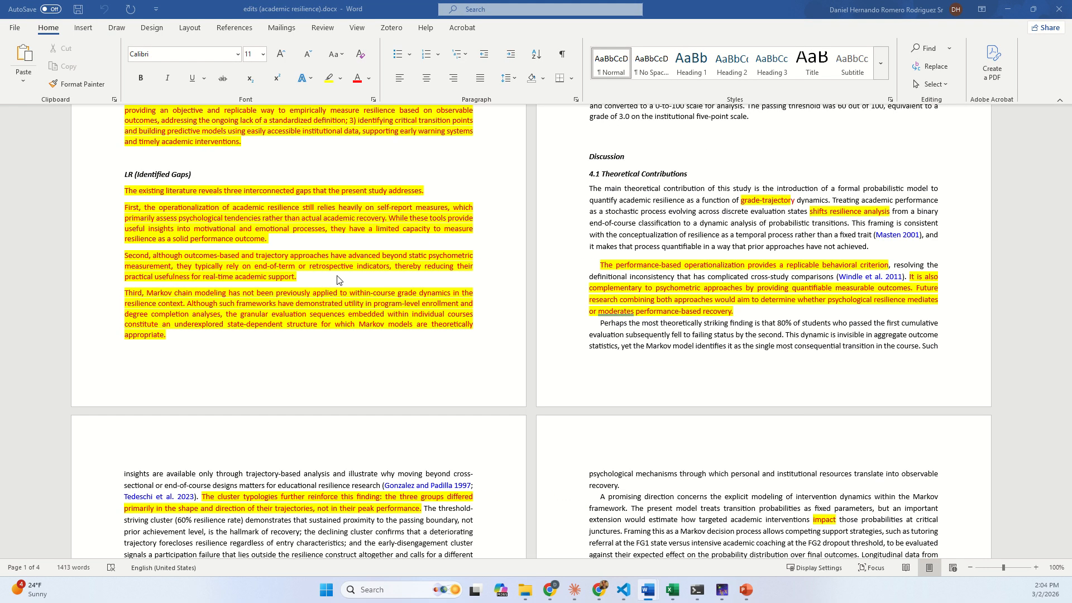
click(1007, 9)
click(1007, 9)
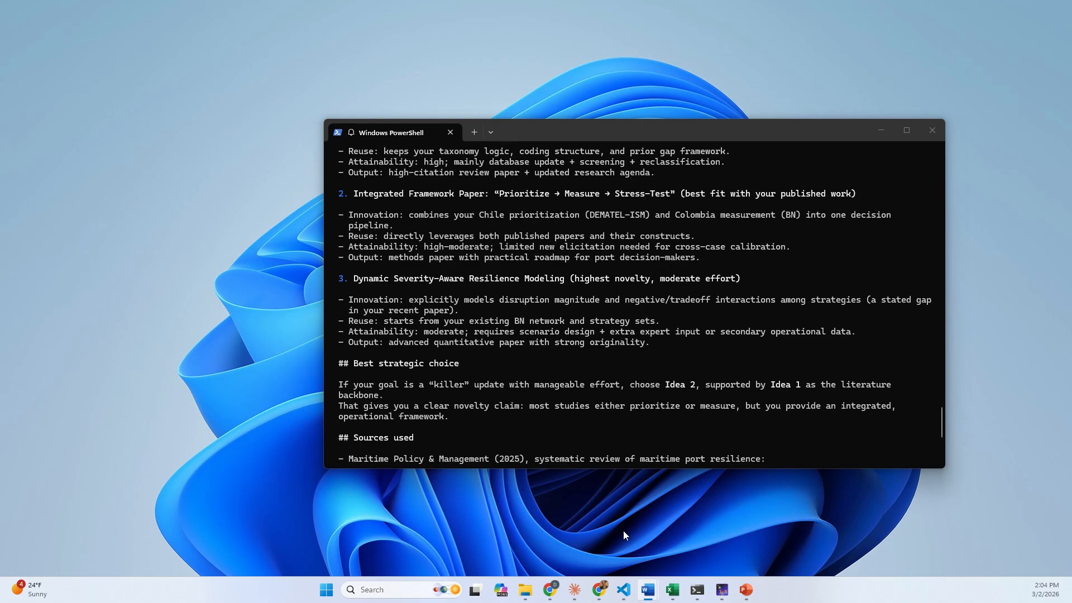
mouse_move(600, 590)
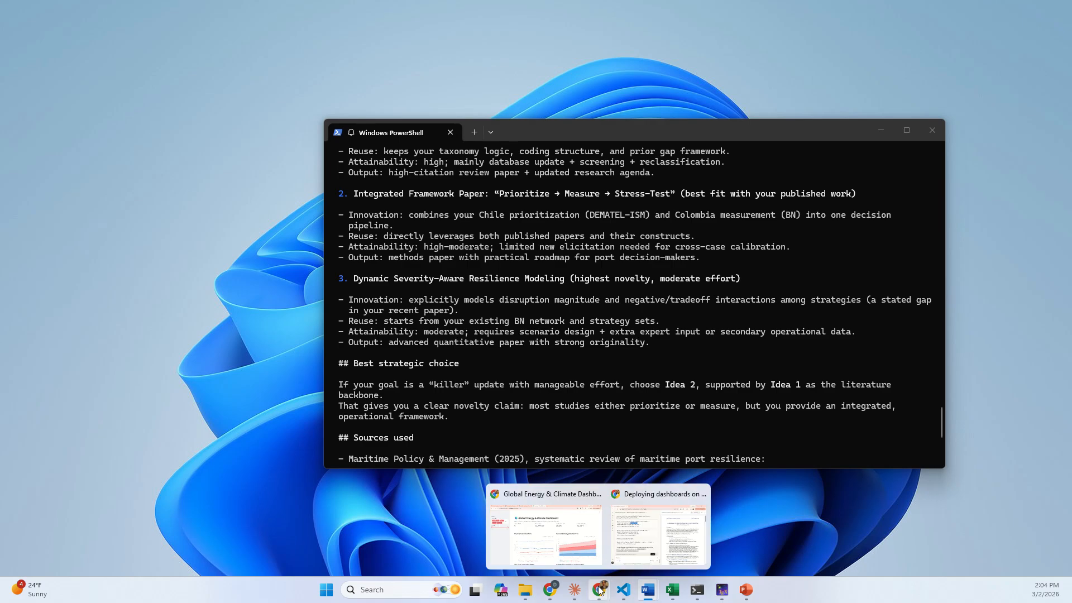
click(557, 543)
click(547, 522)
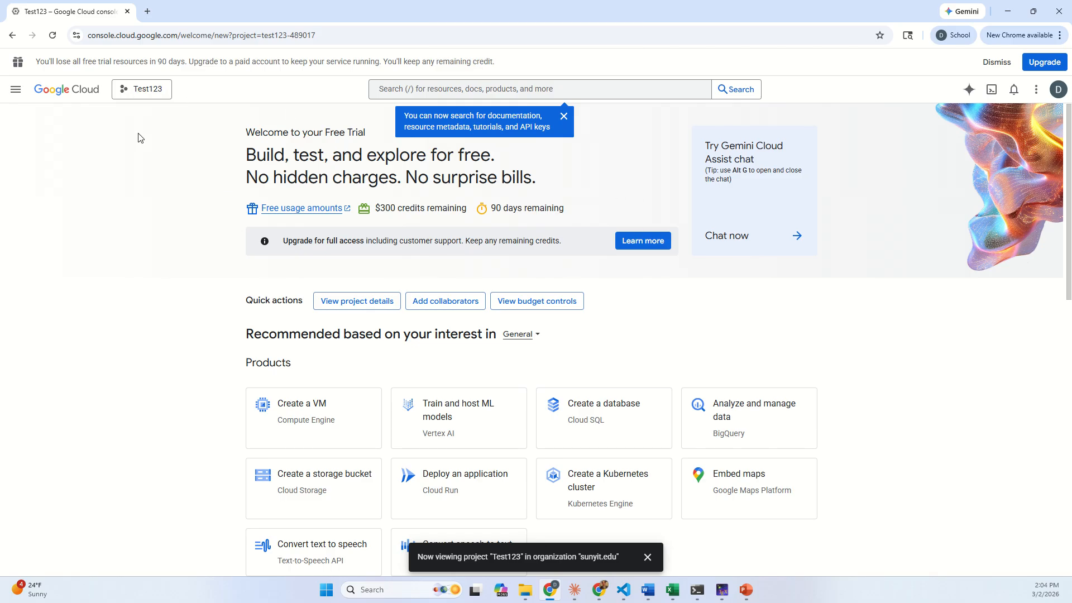
Create a Google Cloud project named Dasboardtest under the sunyit.edu organization and make it the active project.
click(142, 90)
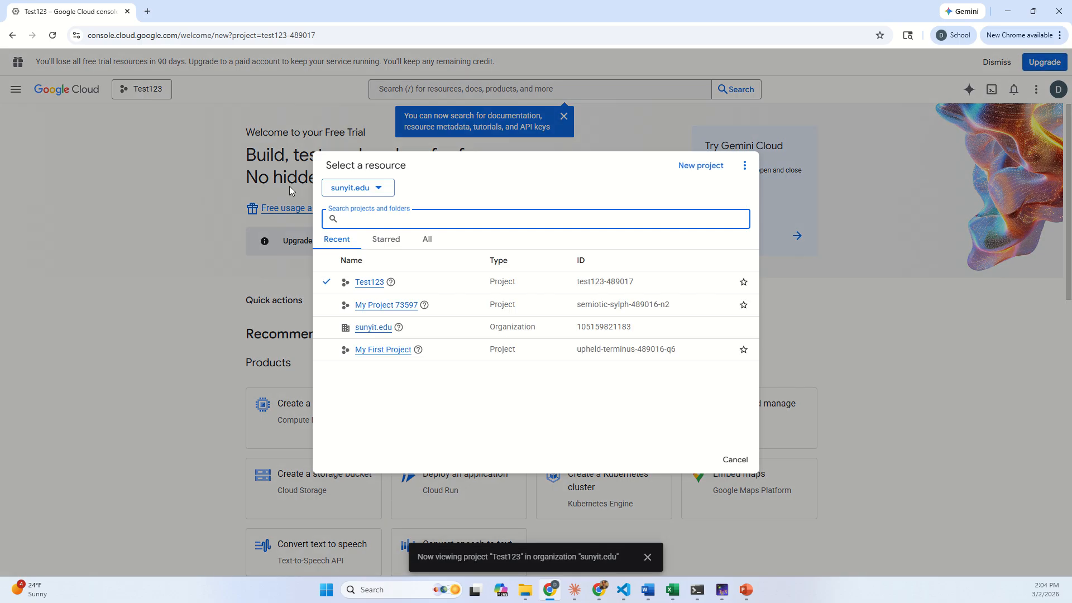
click(709, 166)
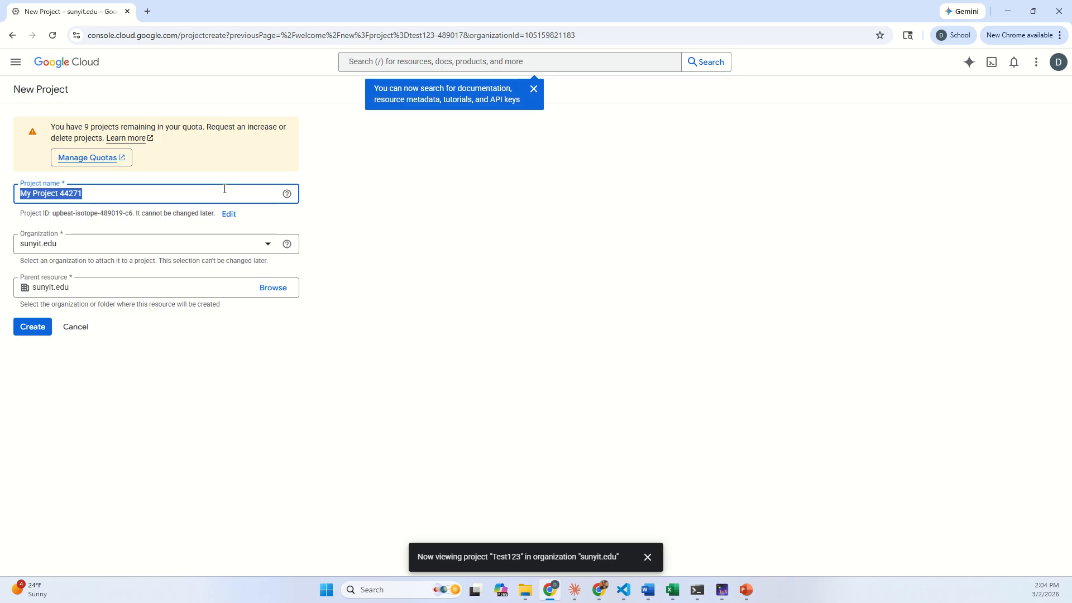
text(Dasborf)
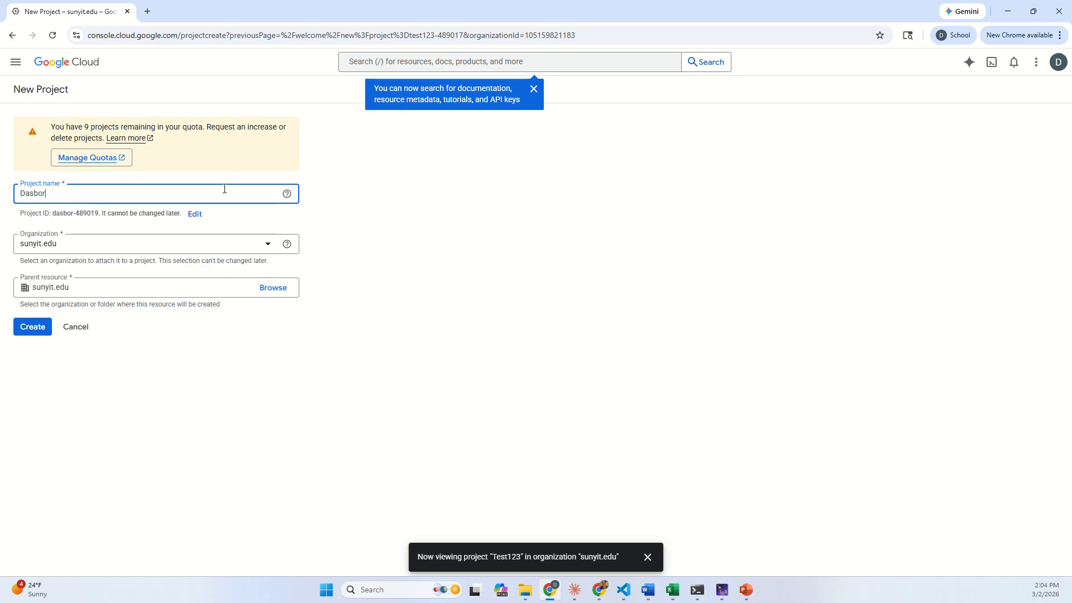
key(BackSpace)
key(BackSpace)
text(ardtest)
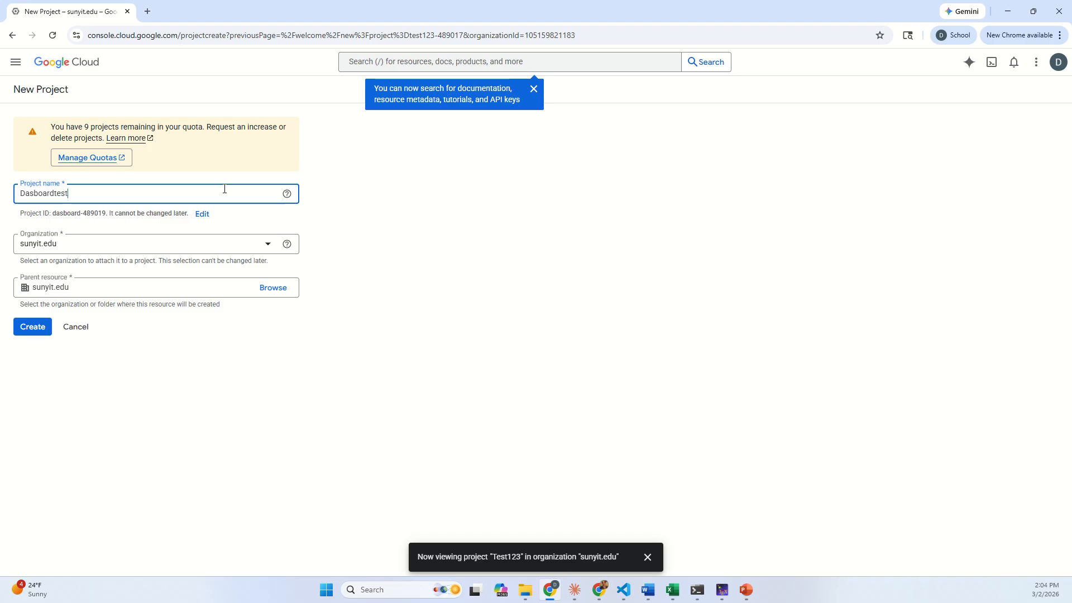
click(178, 373)
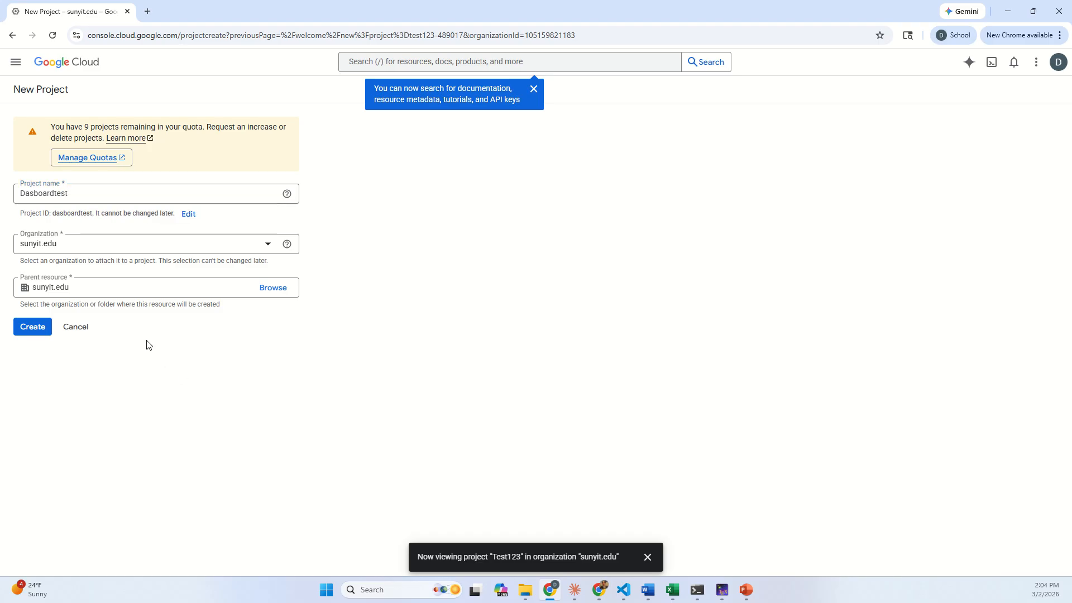
click(33, 334)
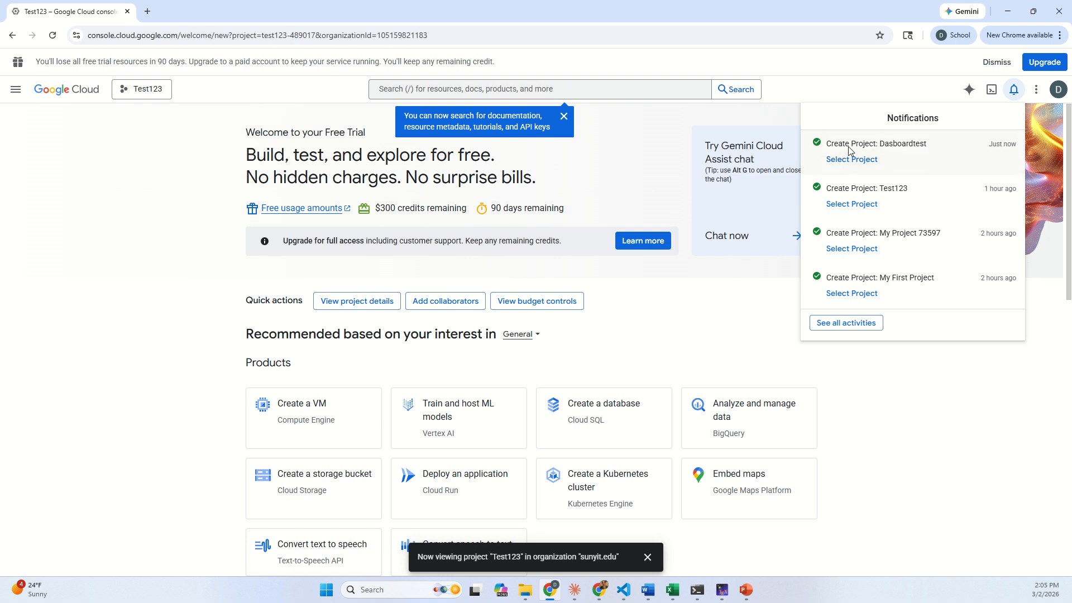
click(844, 162)
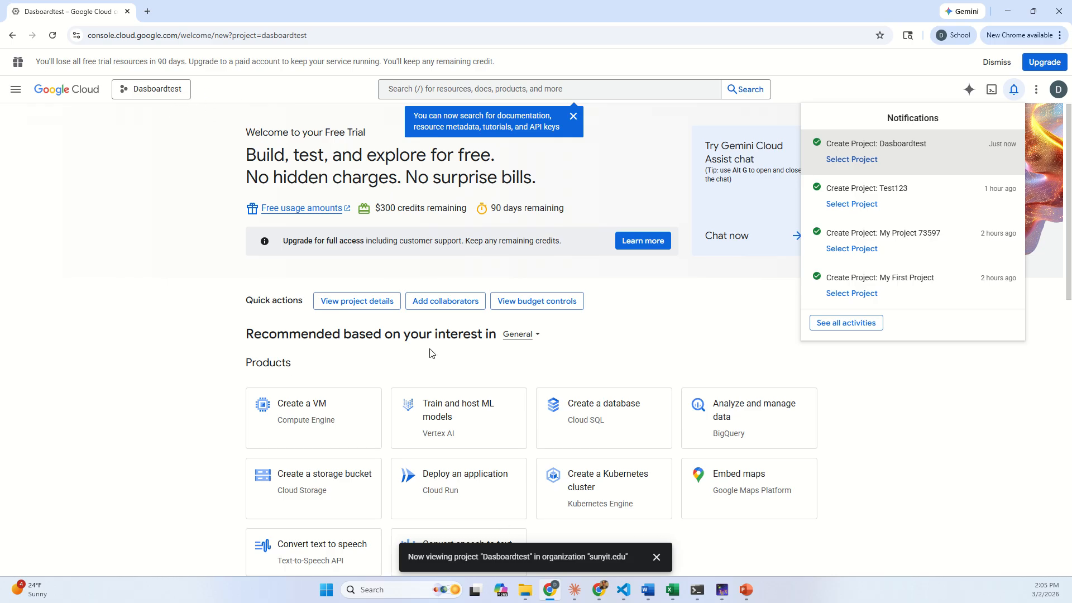
Search Google for "gcloud cli" in a new browser tab.
click(148, 13)
text(gcl)
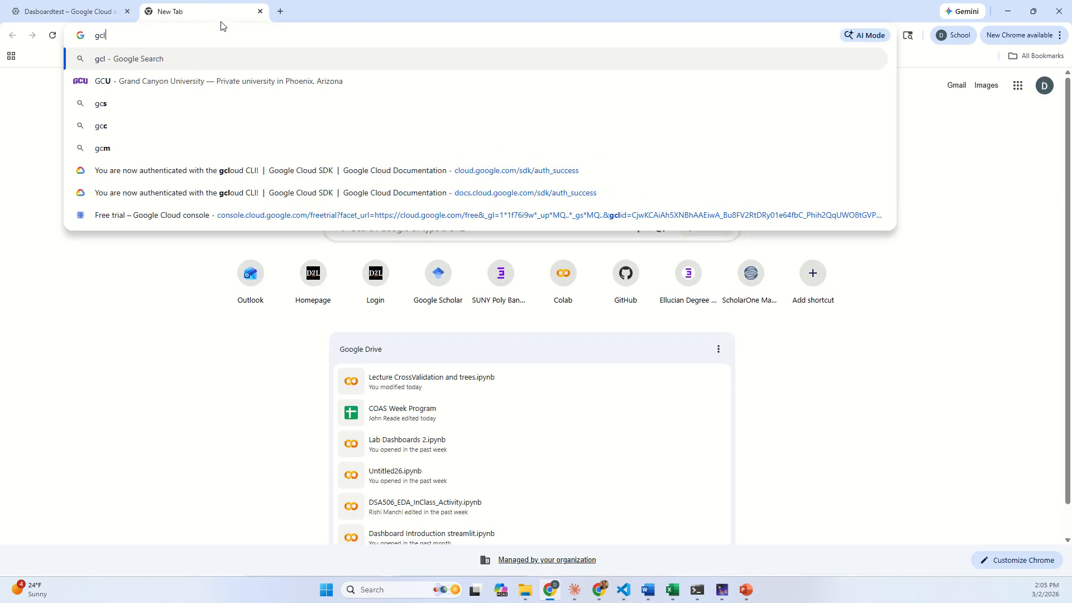
text(oud cli)
key(Return)
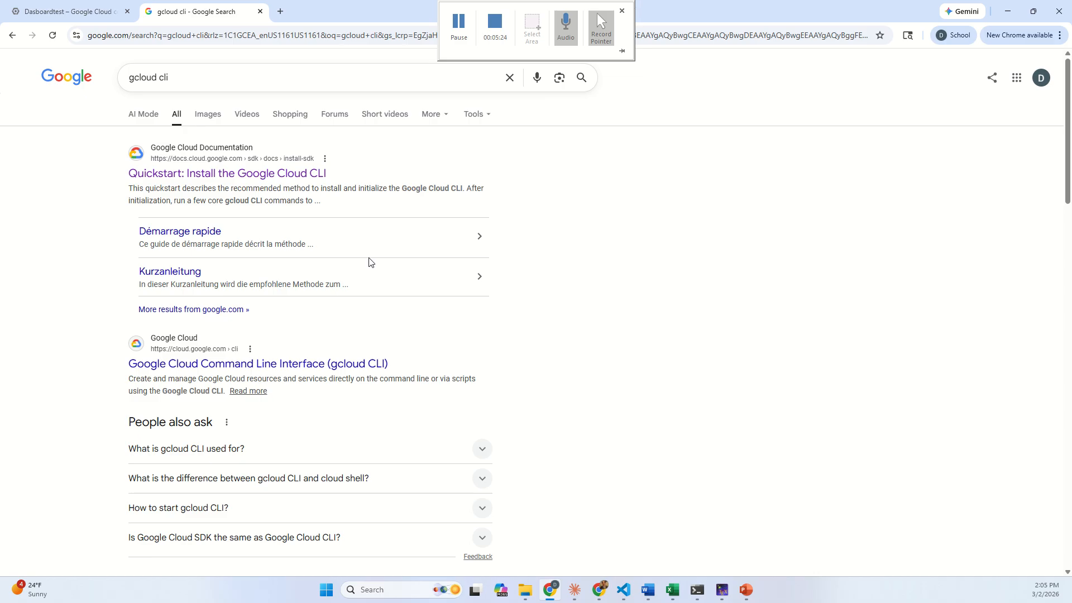
Open the Google Cloud CLI quickstart from the search results and read its Windows installation instructions.
click(209, 175)
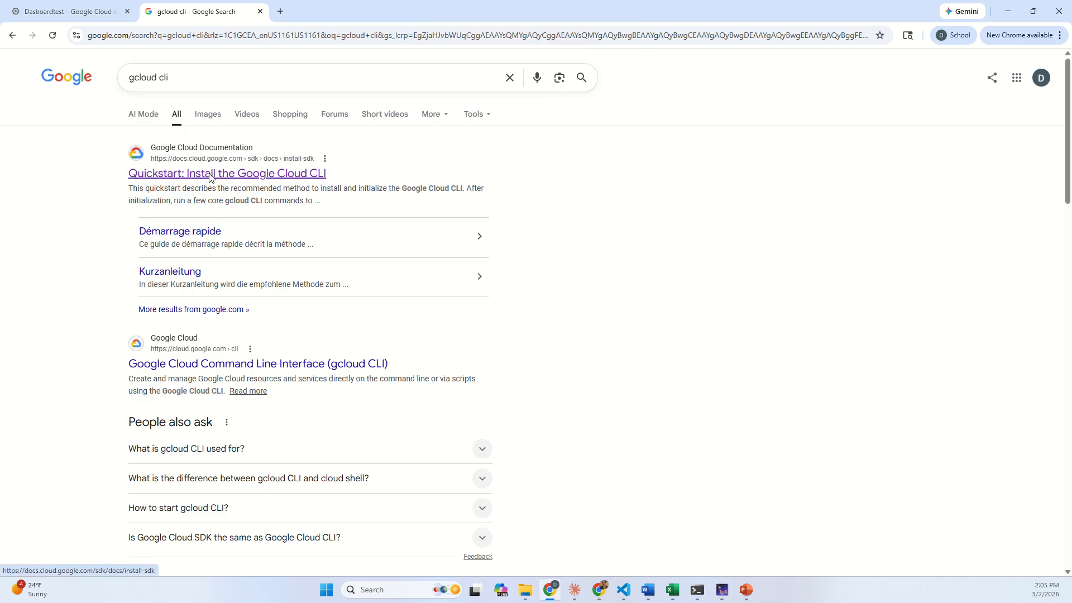
scroll(669, 330, down, 4)
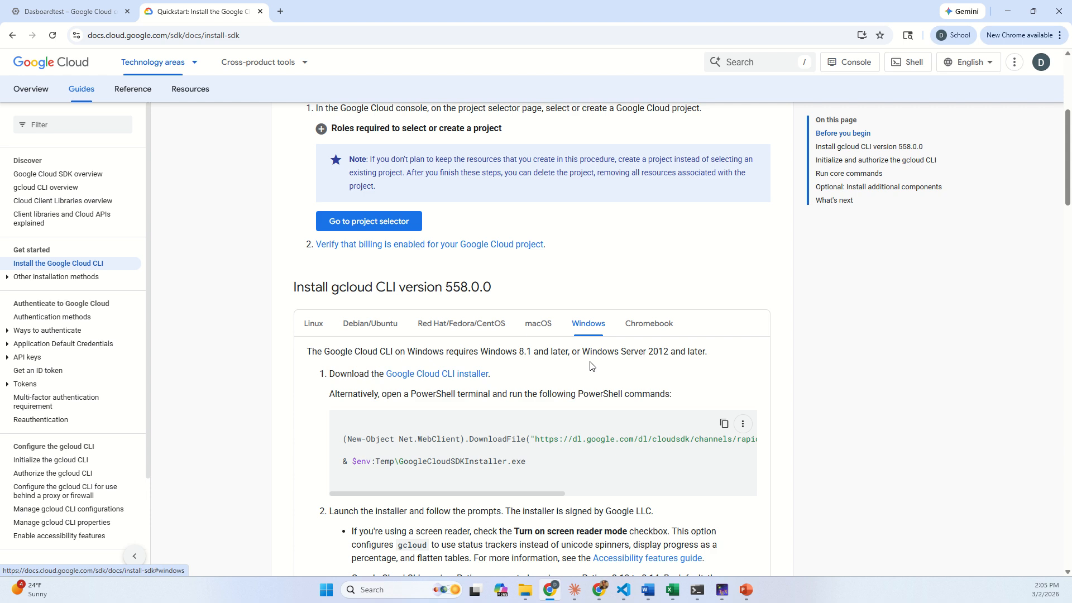
scroll(592, 362, down, 1)
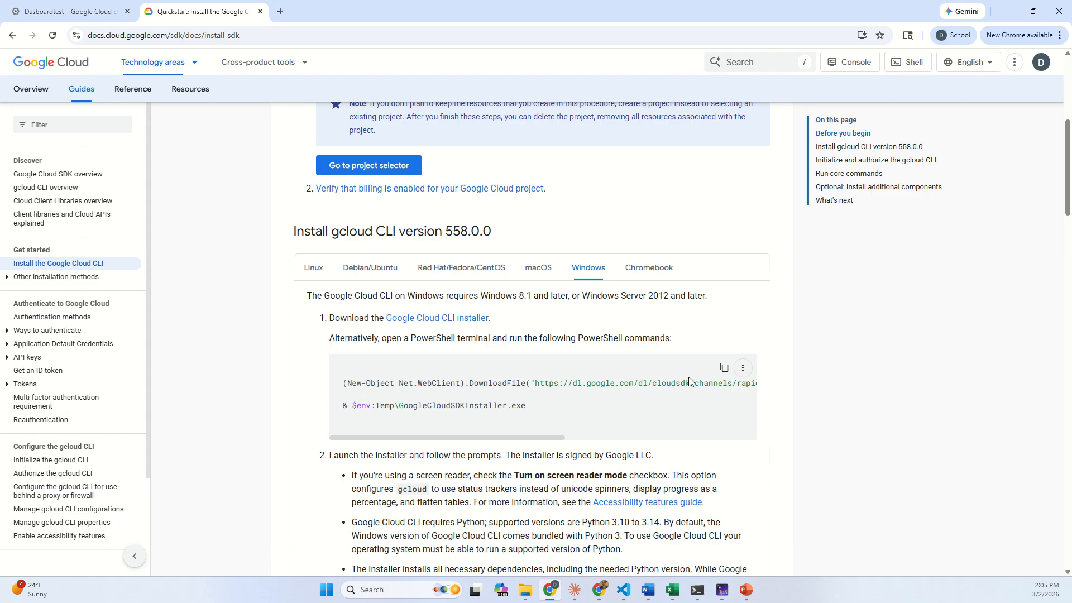
click(392, 583)
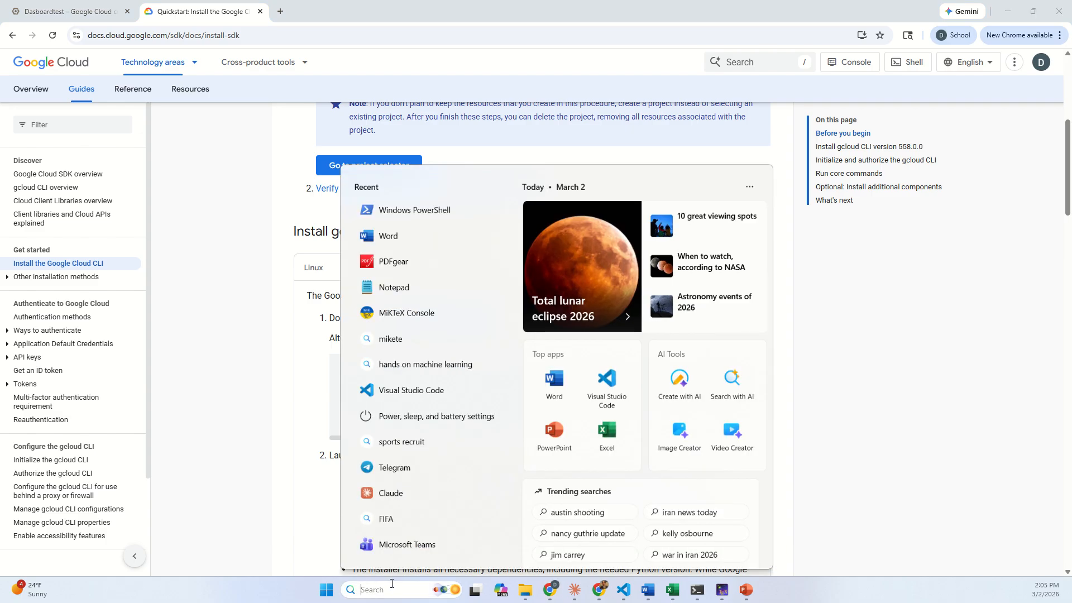
text(terminal)
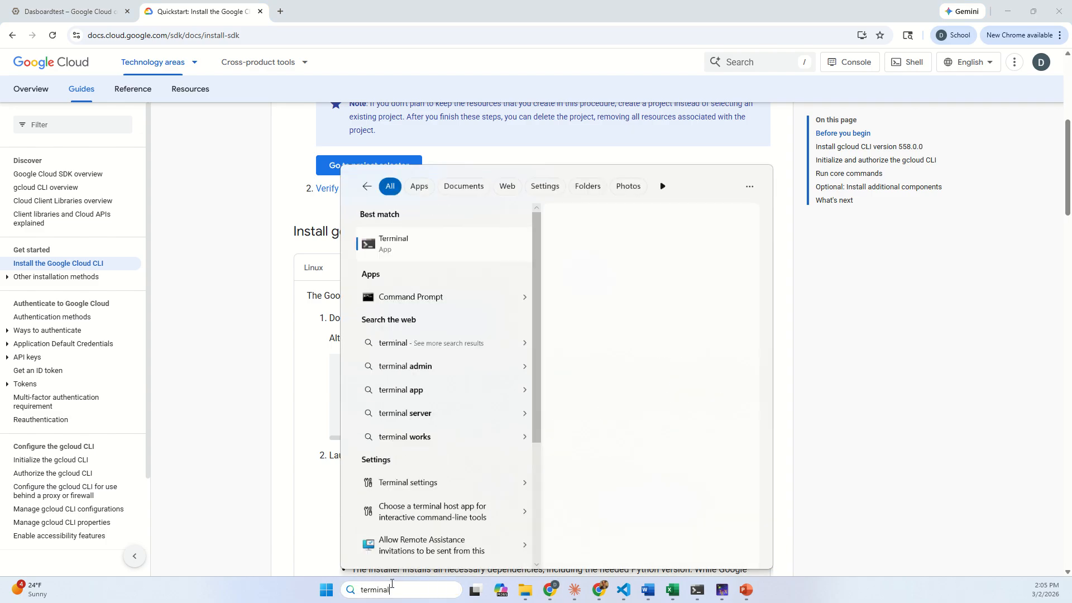
click(444, 240)
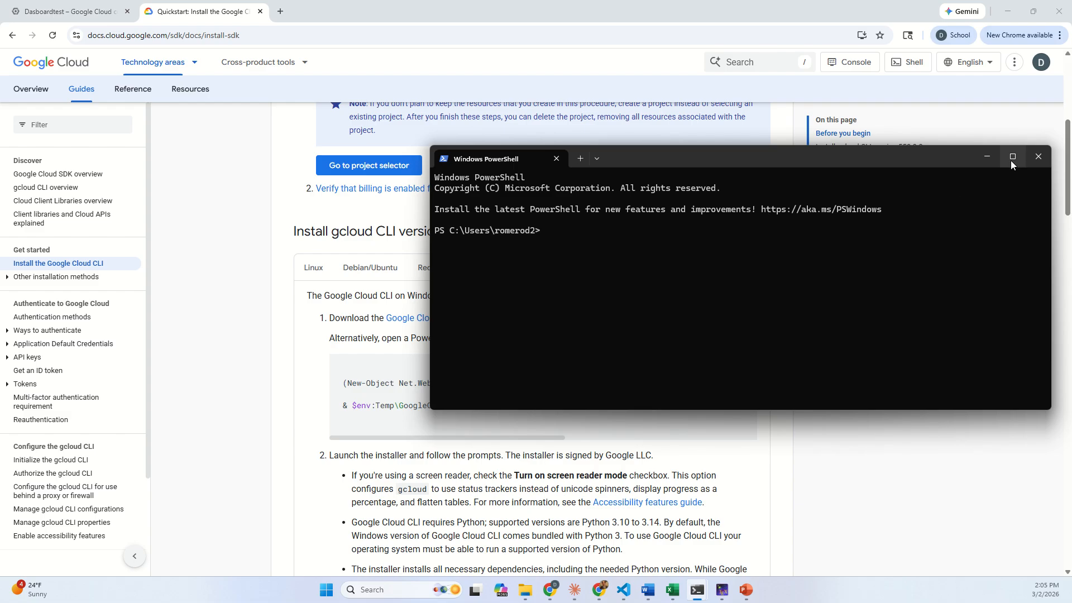
drag(905, 165, 798, 193)
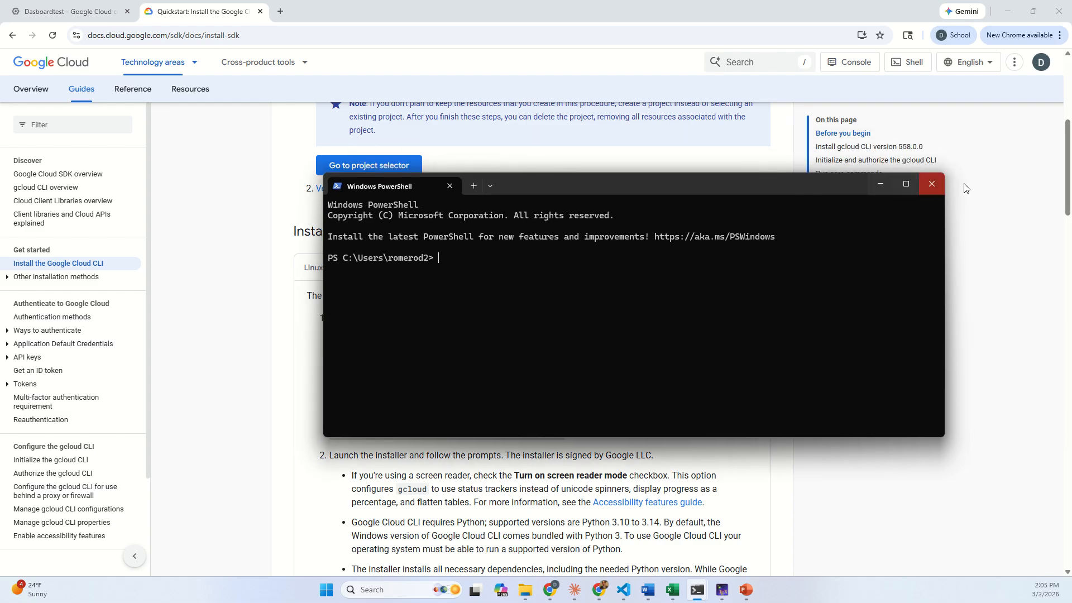
click(931, 184)
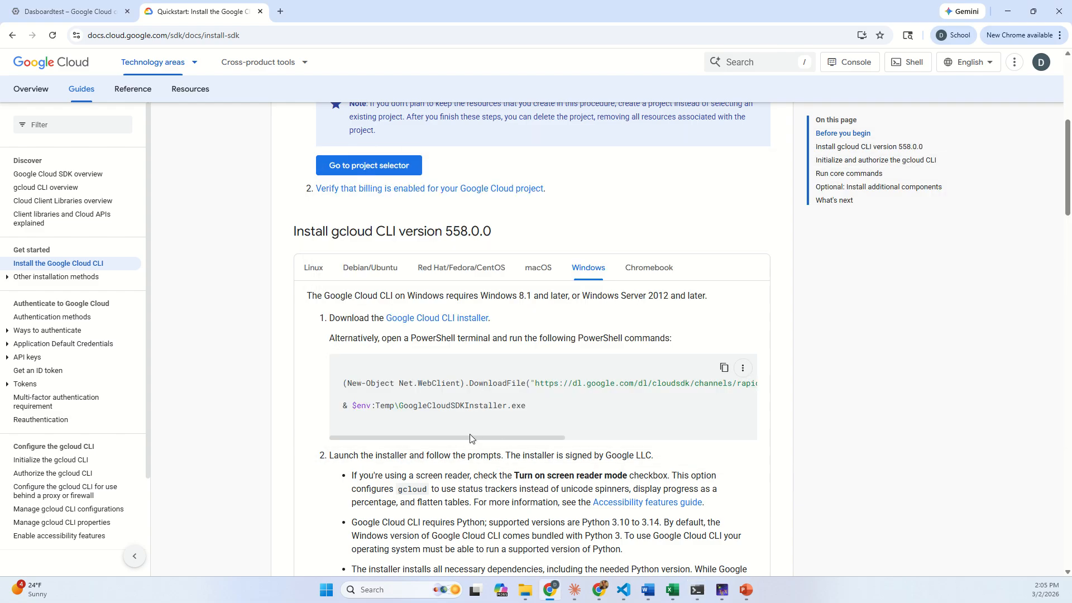
Switch to the project in Visual Studio Code and check its integrated terminal.
scroll(526, 427, down, 2)
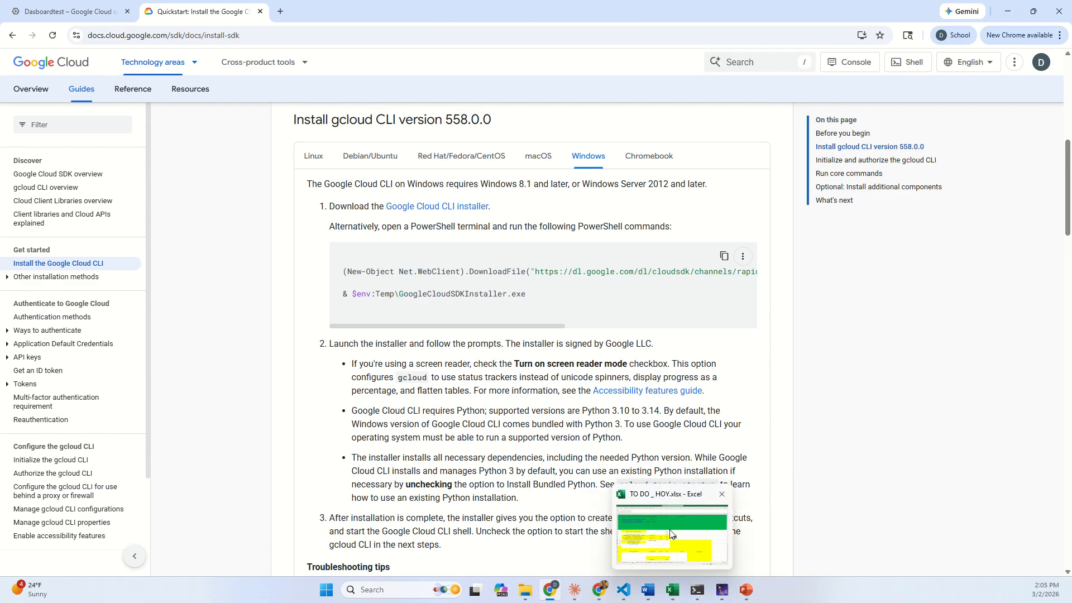
click(632, 596)
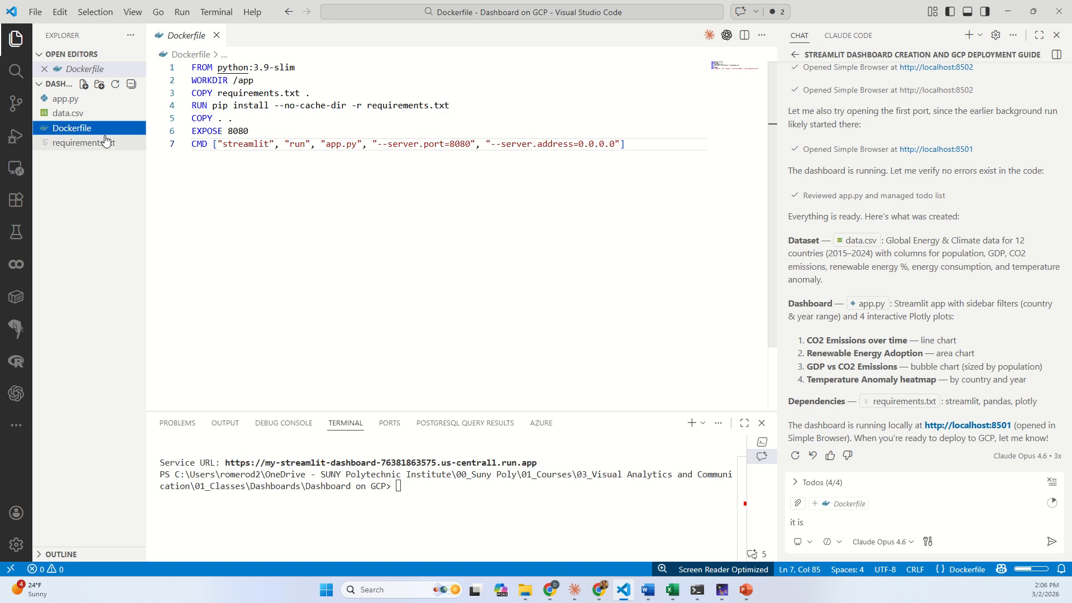
click(406, 488)
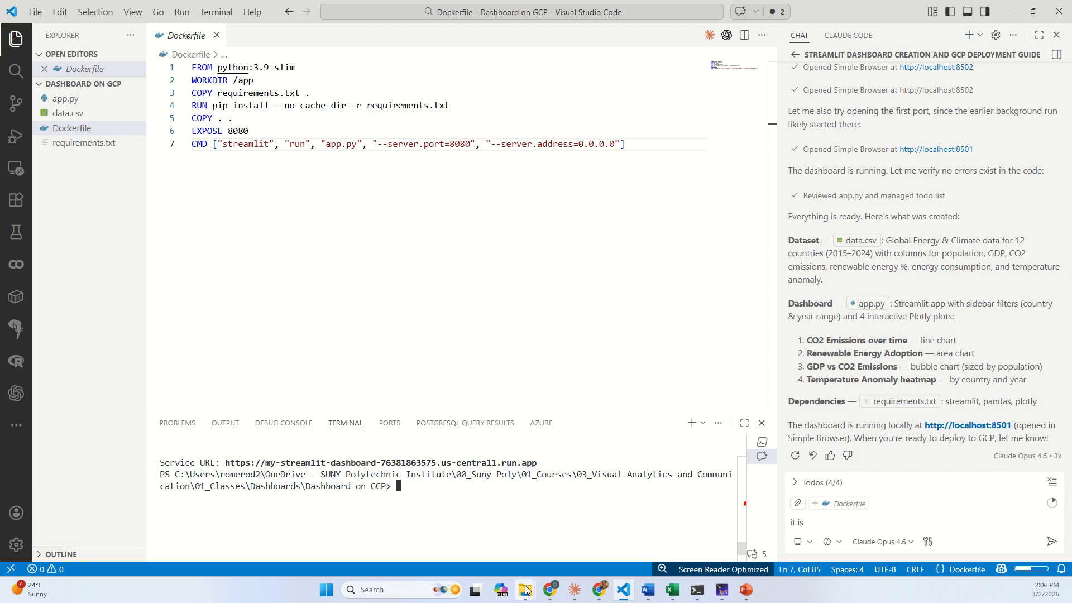
Switch to File Explorer, open a terminal in the Dashboard on GCP folder and enlarge the terminal window.
mouse_move(525, 590)
click(585, 530)
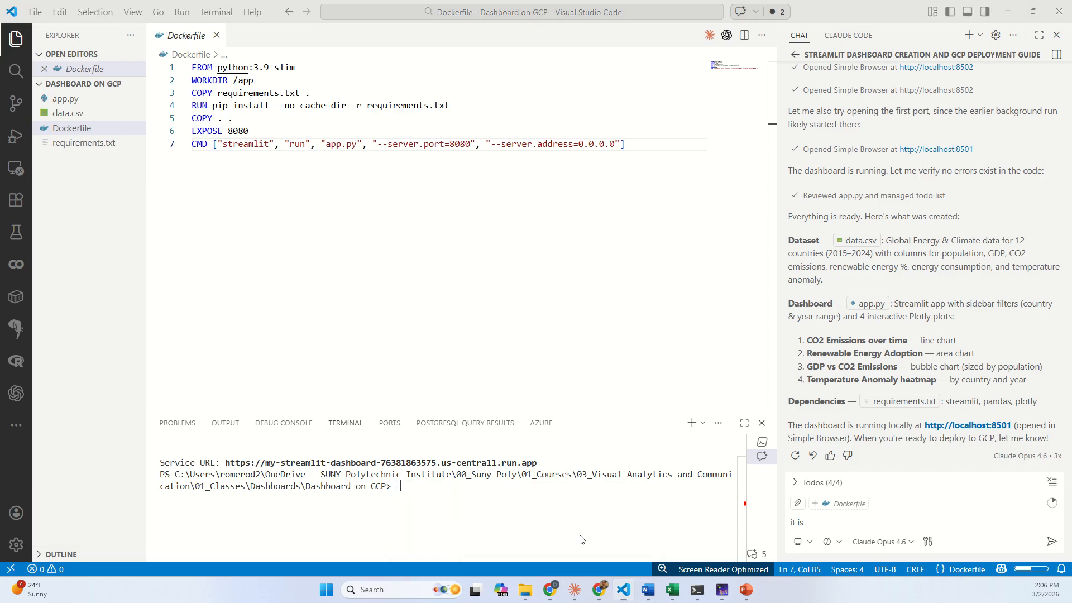
drag(407, 287, 91, 26)
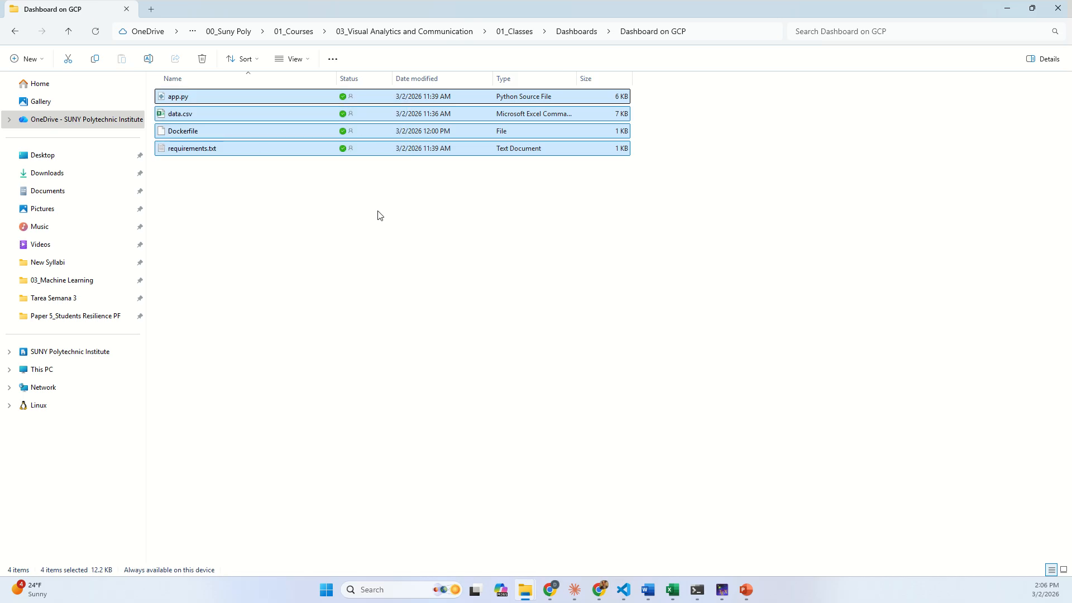
click(313, 263)
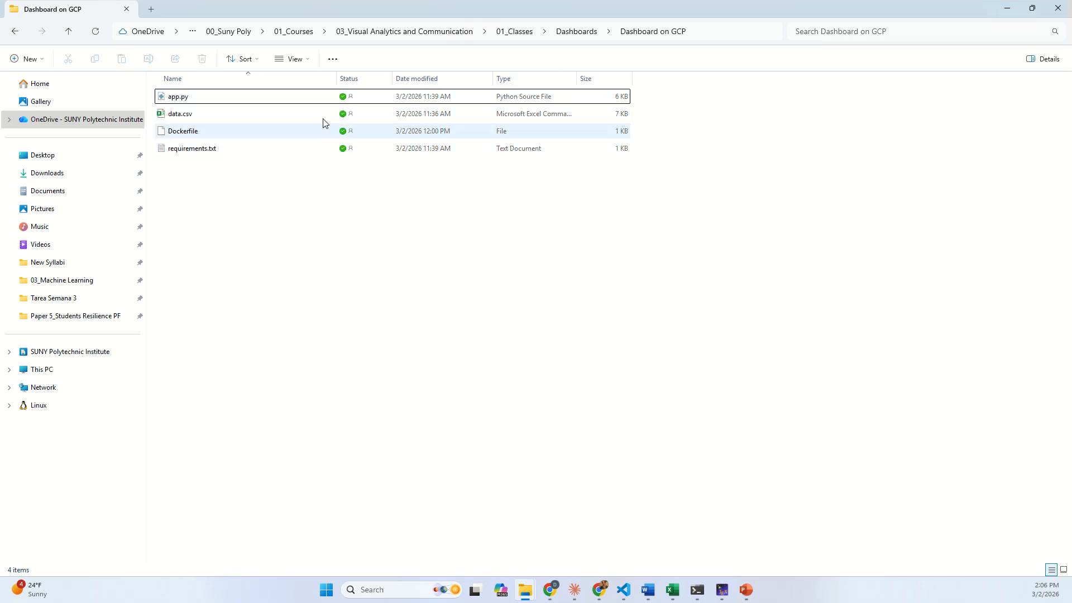
right_click(362, 183)
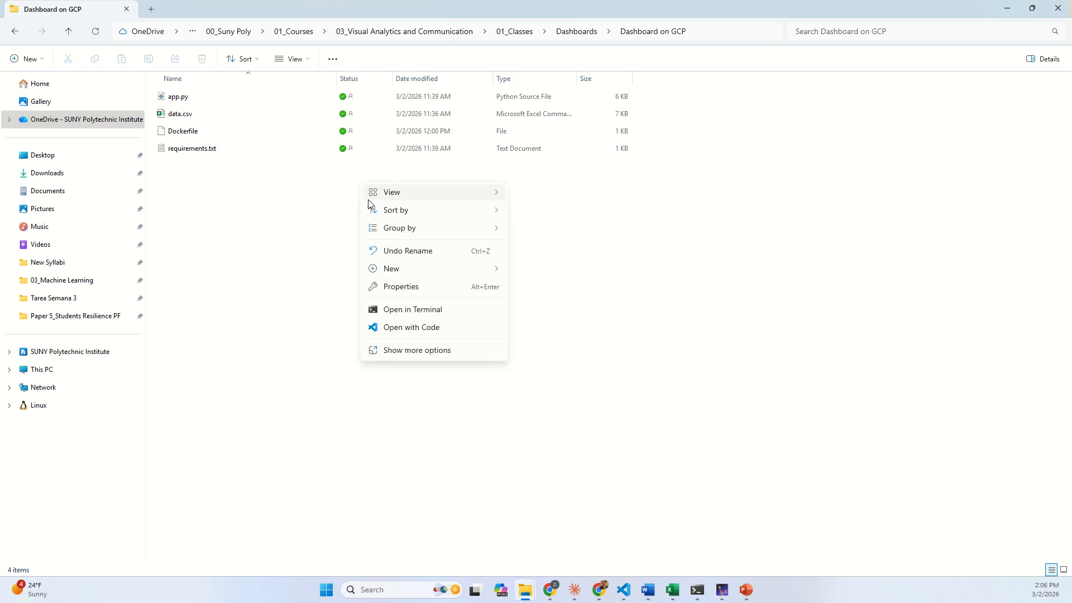
click(398, 314)
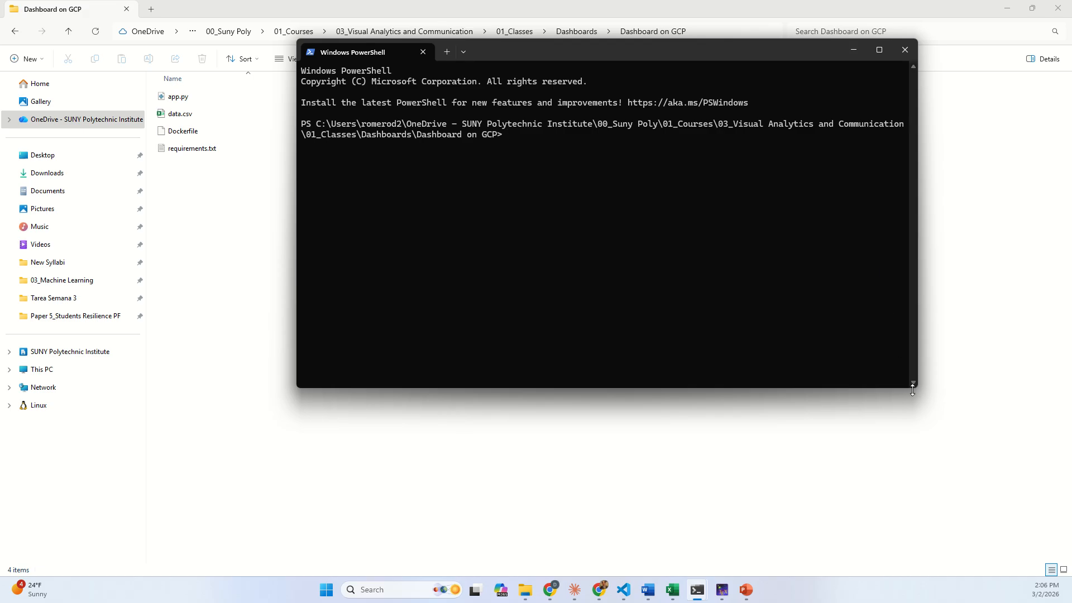
drag(912, 391, 912, 454)
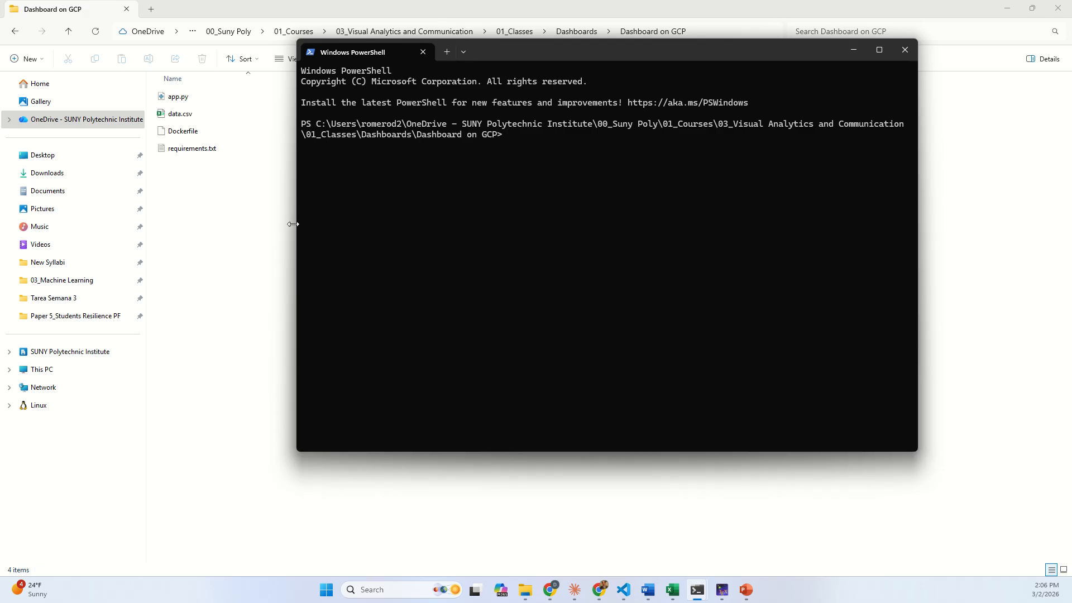
drag(293, 224, 117, 223)
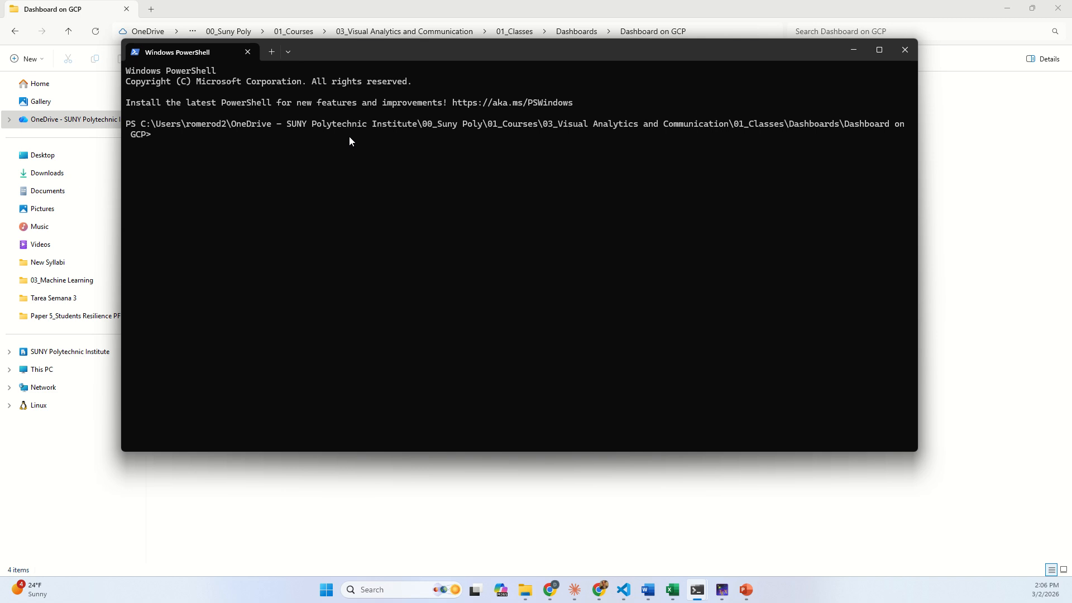
Run gcloud init, re-initializing the current configuration (1) with the sunypoly.edu account (2) and the dasboardtest project (1).
text(gcloud init)
key(Return)
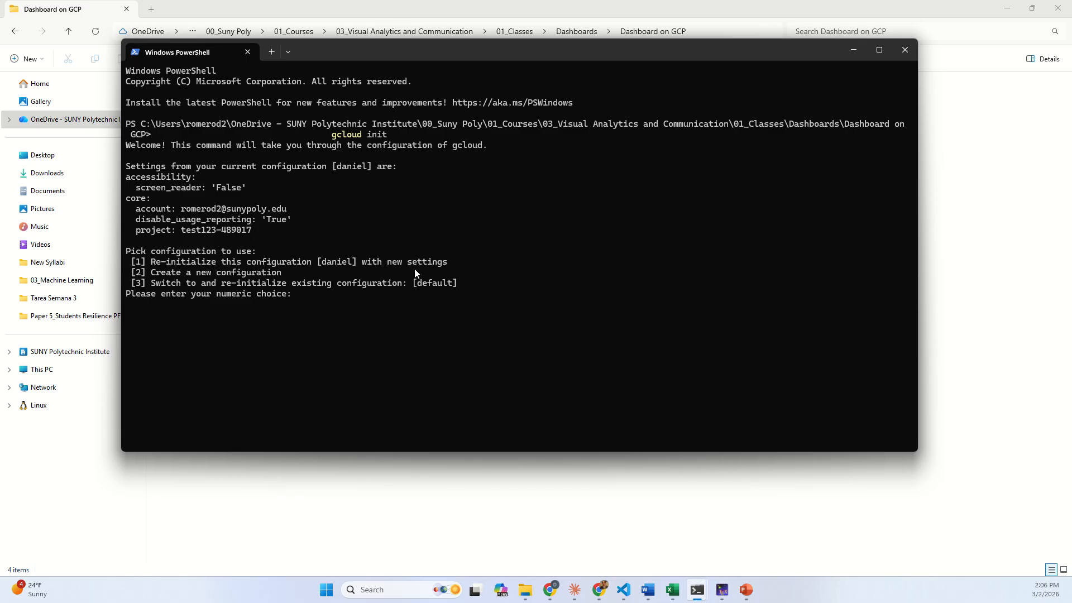
text(1)
key(Return)
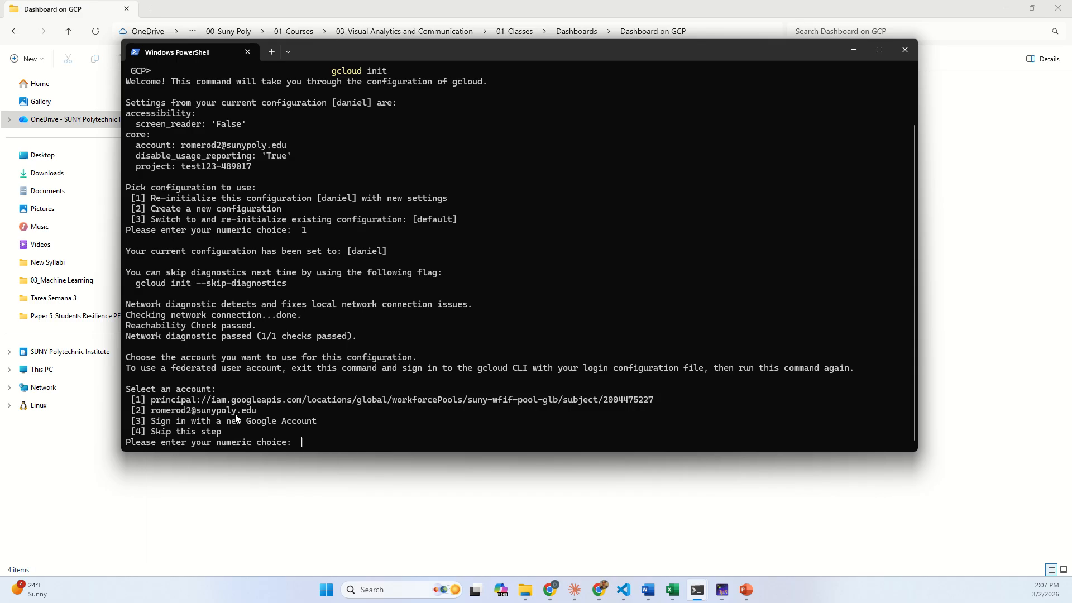
text(2)
key(Return)
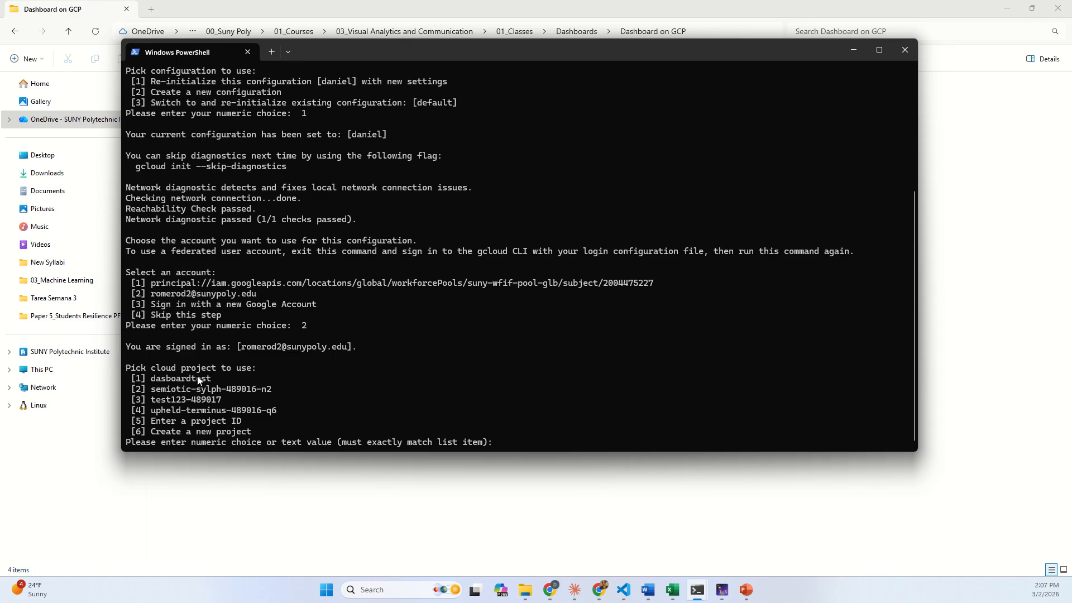
text(1)
key(Return)
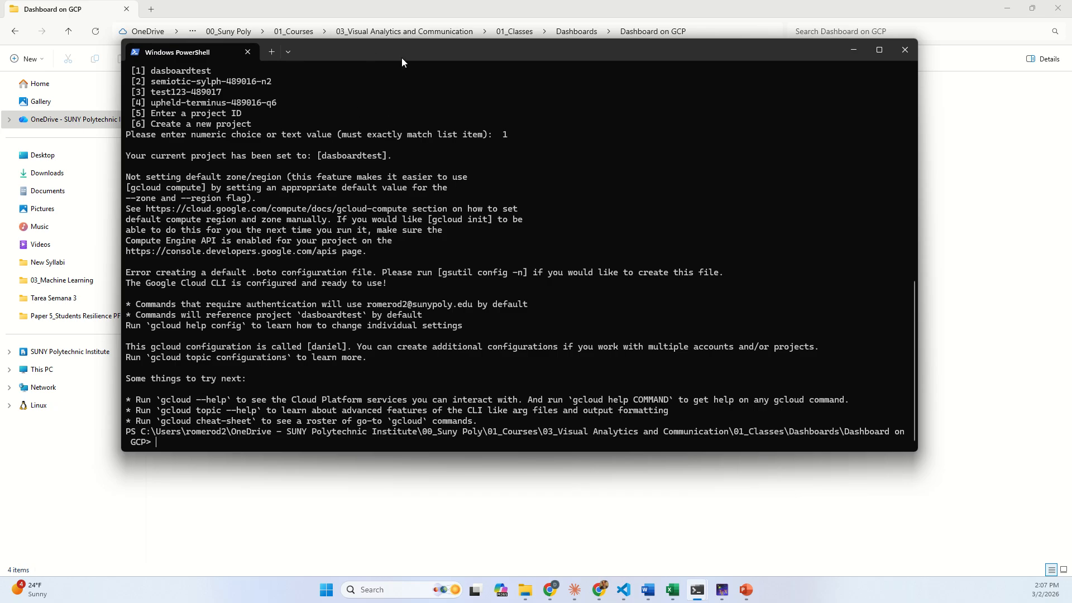
Copy the deployment command from Part 6 of Deploying_Streamlit_on_Google_Cloud_Run.docx in Word and return to the terminal.
drag(401, 58, 543, 86)
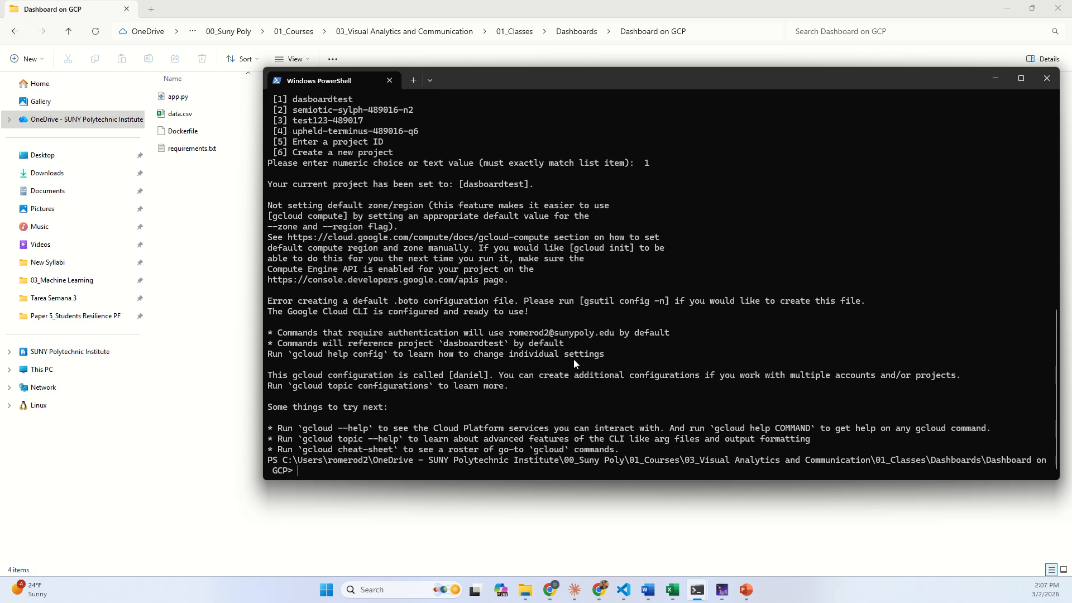
mouse_move(643, 591)
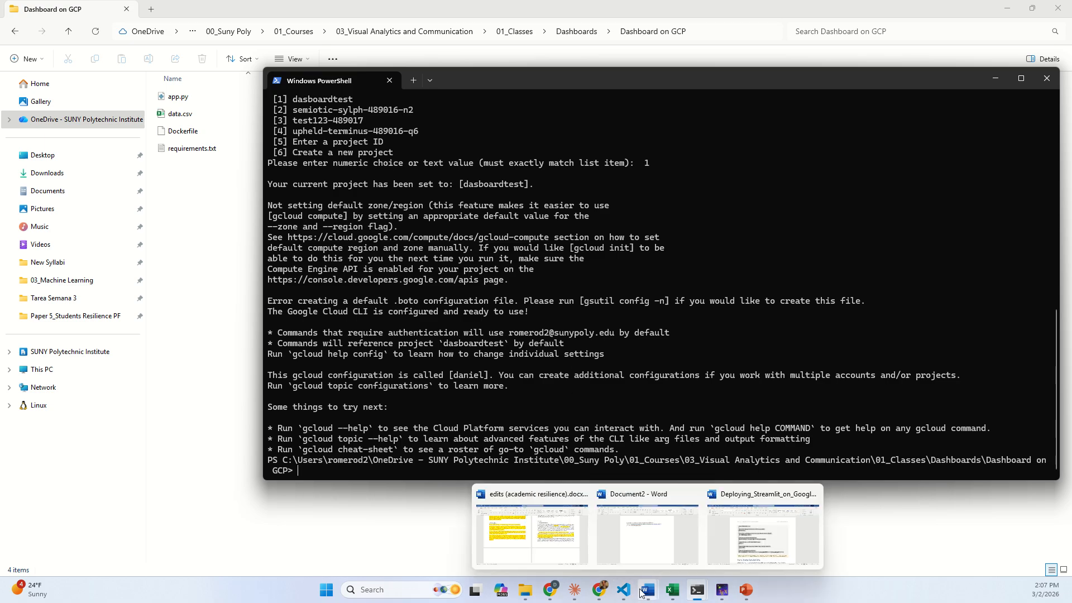
click(768, 562)
scroll(477, 392, down, 4)
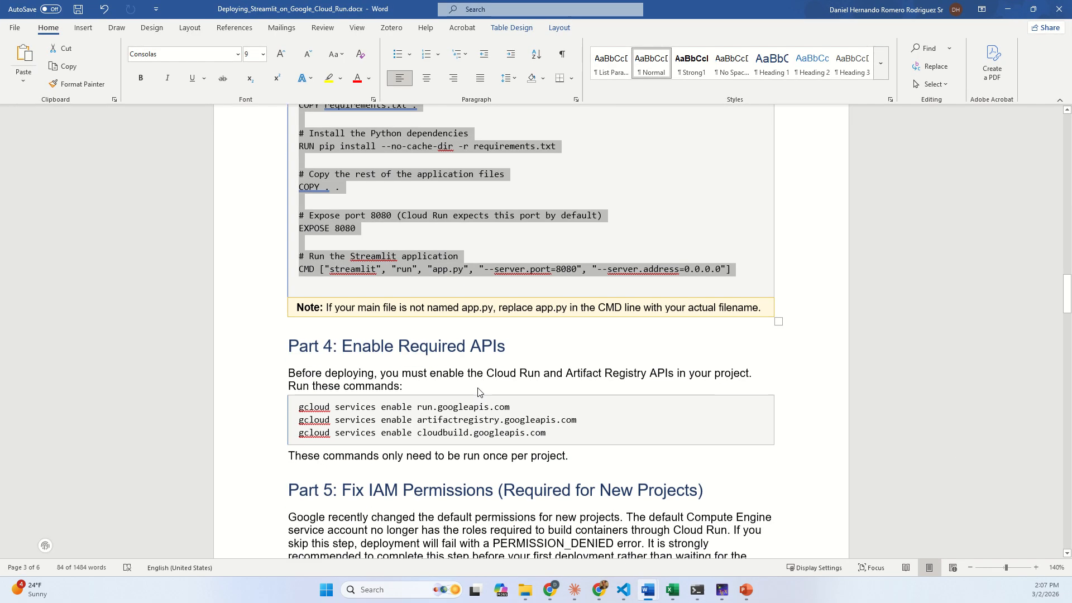
scroll(477, 392, down, 9)
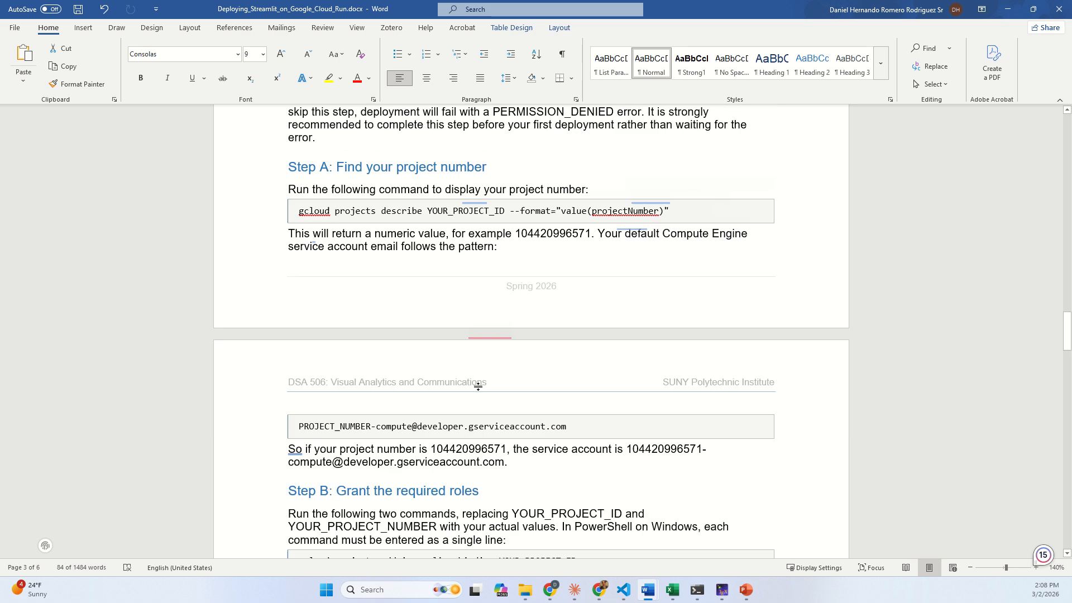
scroll(478, 386, down, 9)
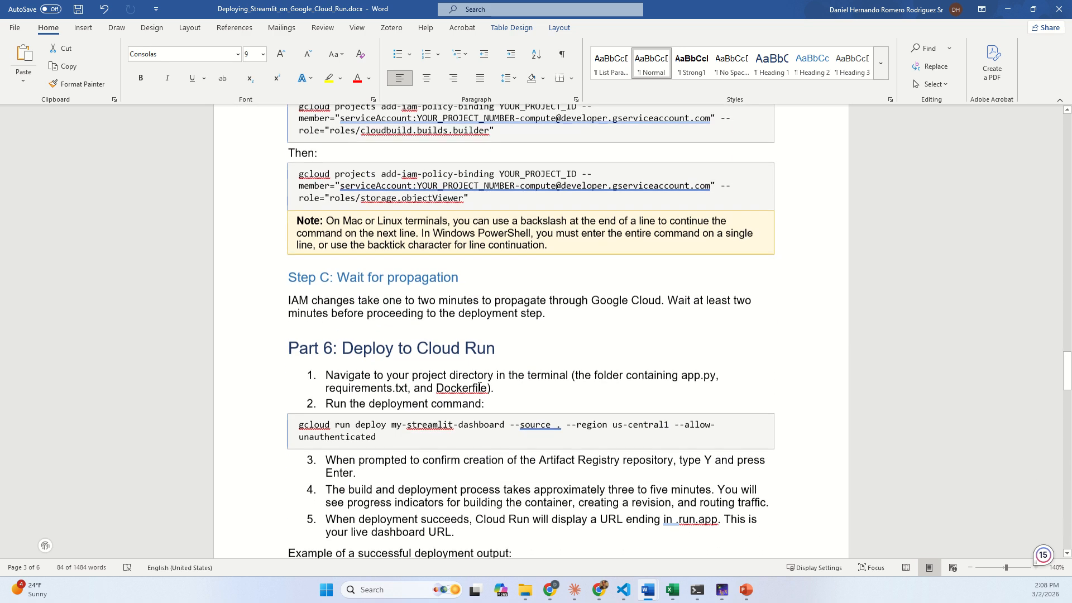
scroll(480, 388, down, 1)
drag(377, 363, 298, 351)
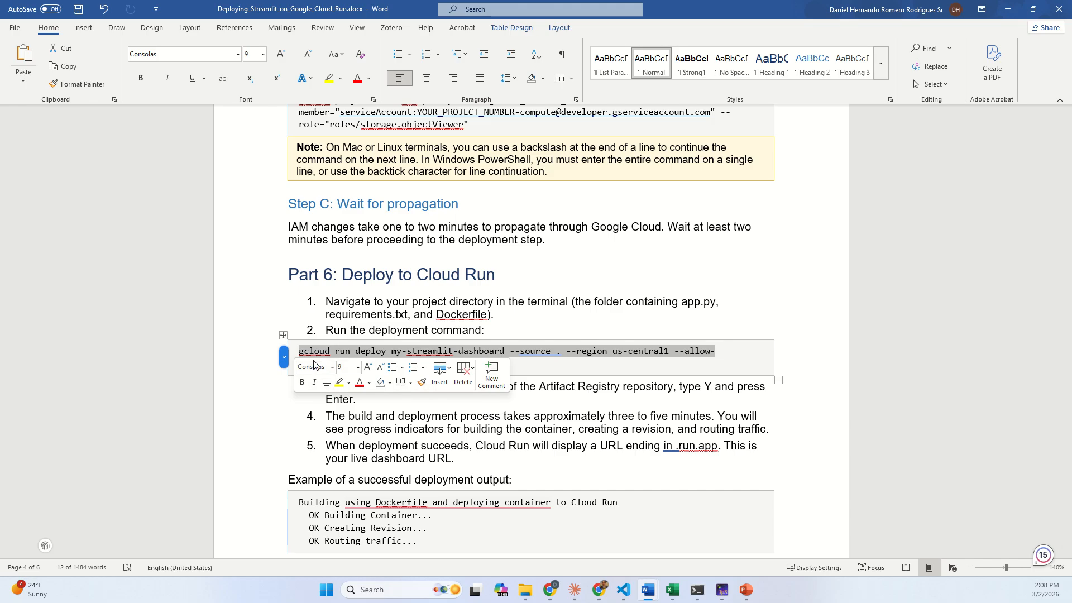
key(ctrl+c)
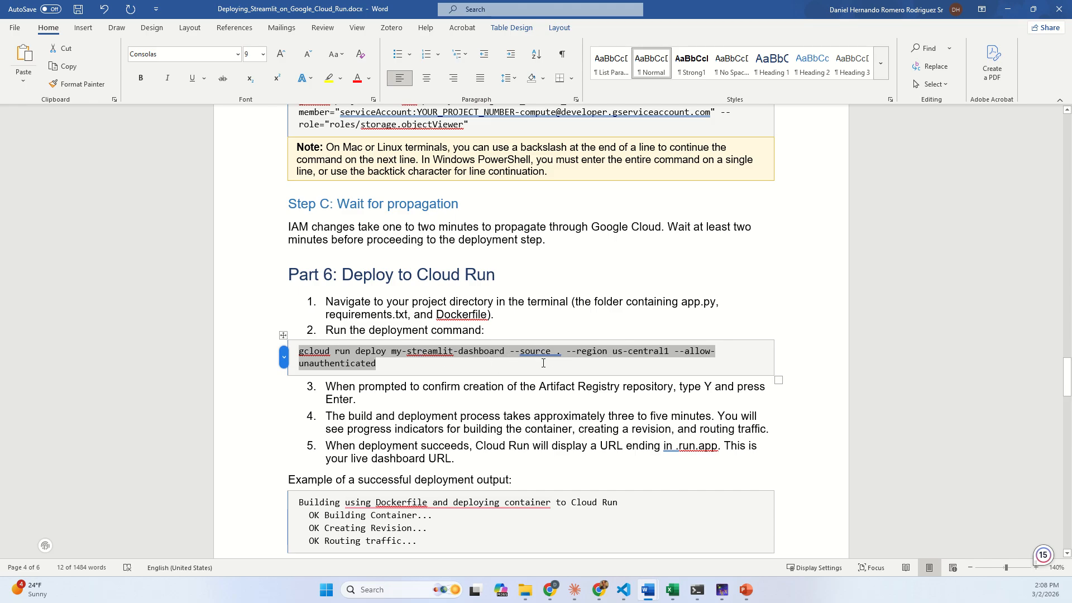
click(1006, 10)
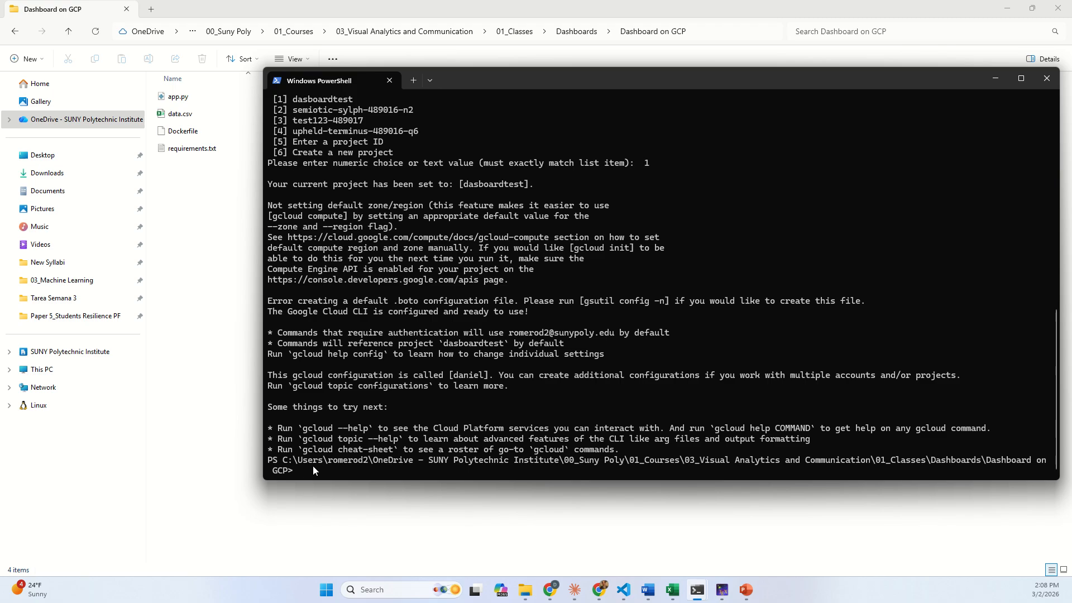
Run gcloud run deploy my-streamlit-dashboard --source . --region us-central1 --allow-unauthenticated, answering Y to enabling the APIs and creating the Artifact Registry repository.
key(ctrl+v)
key(Return)
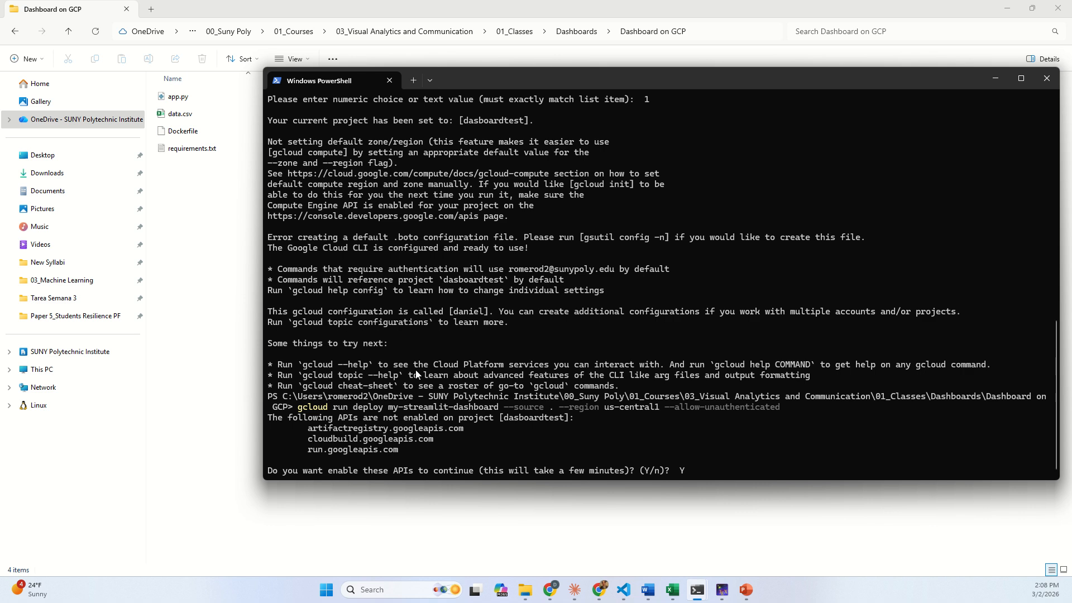
key(Return)
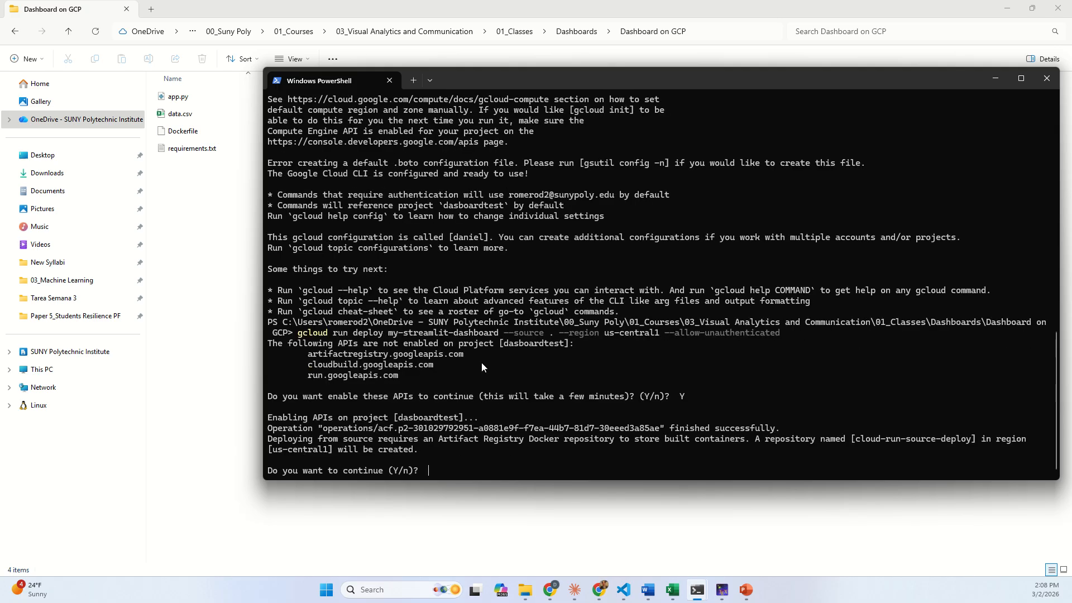
text(Y)
key(Return)
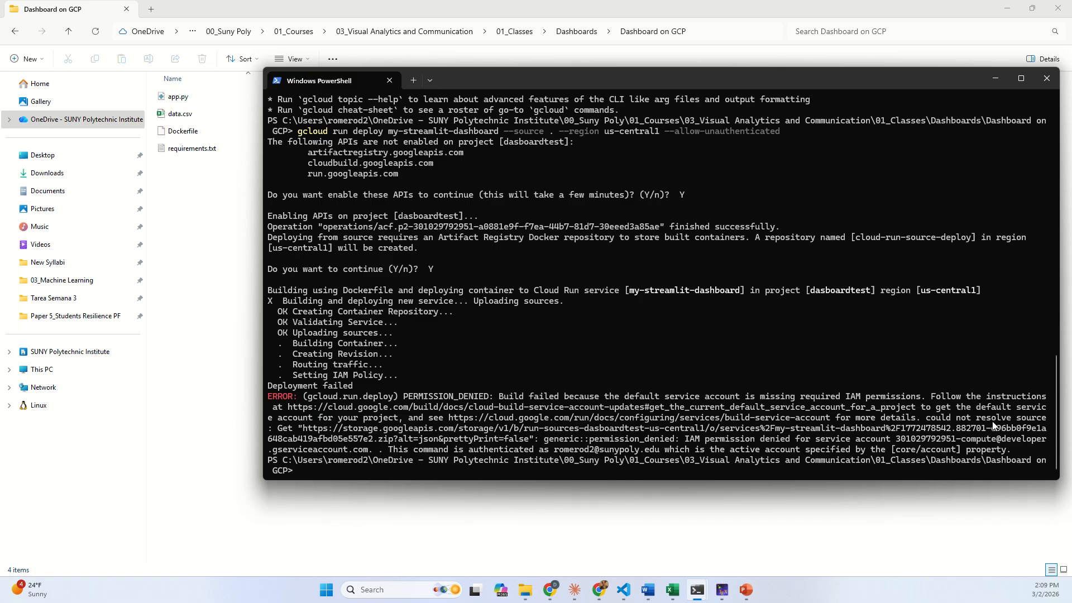
Examine the deployment error in the terminal output, highlighting the IAM permissions part and the whole message.
drag(842, 397, 922, 394)
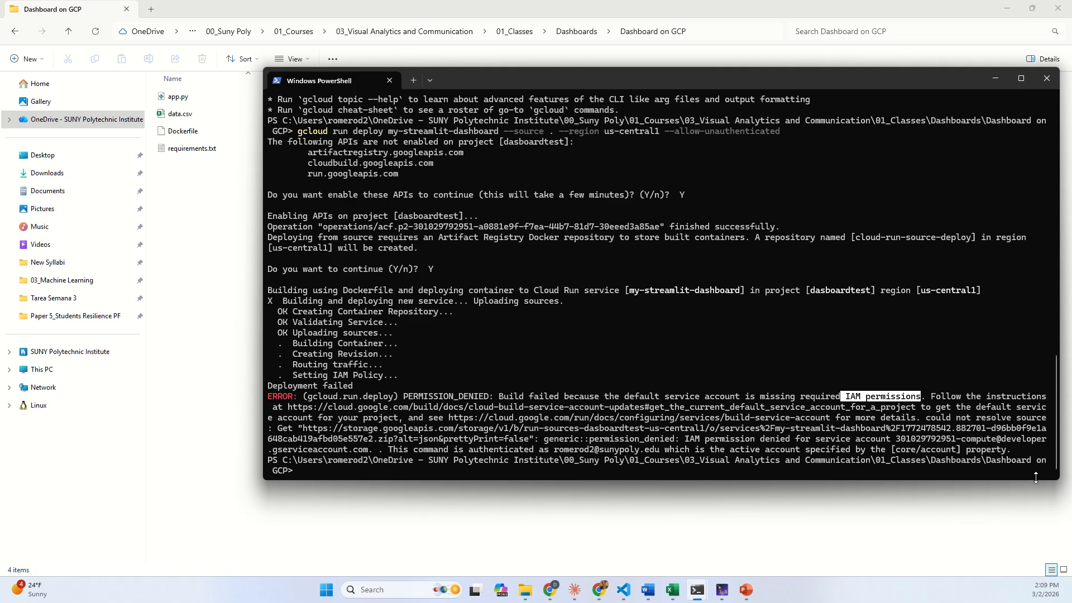
drag(1027, 451, 259, 393)
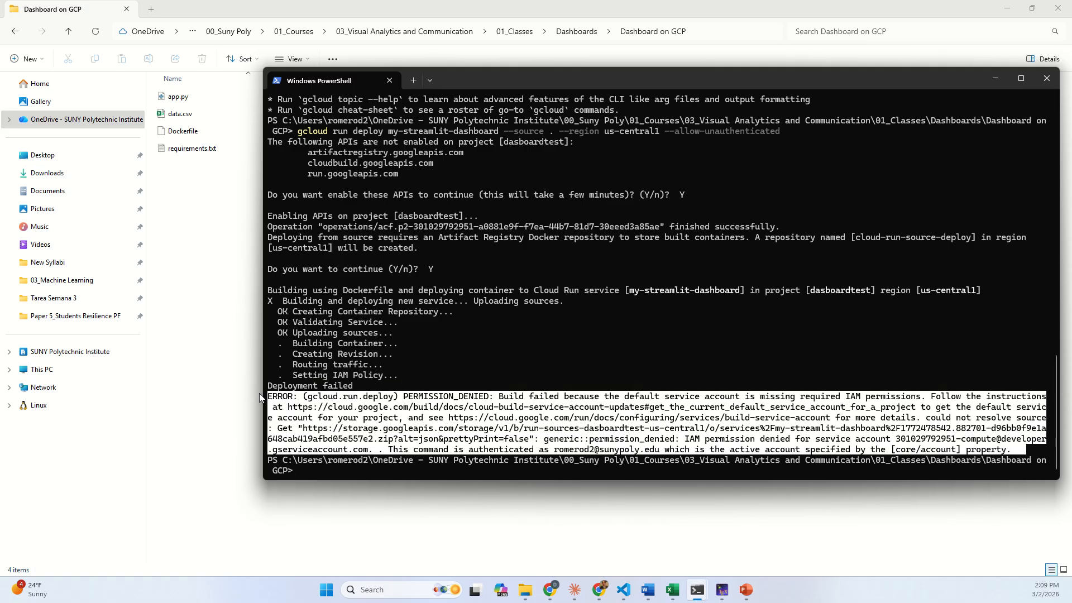
Copy the full deployment error message from the terminal output.
key(ctrl+c)
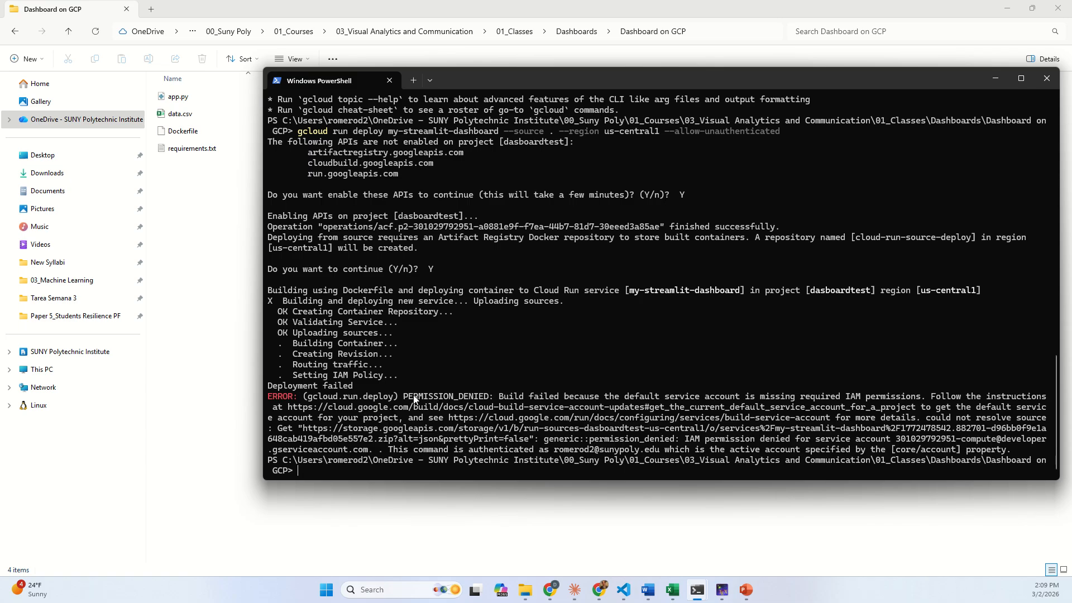
drag(1026, 451, 242, 397)
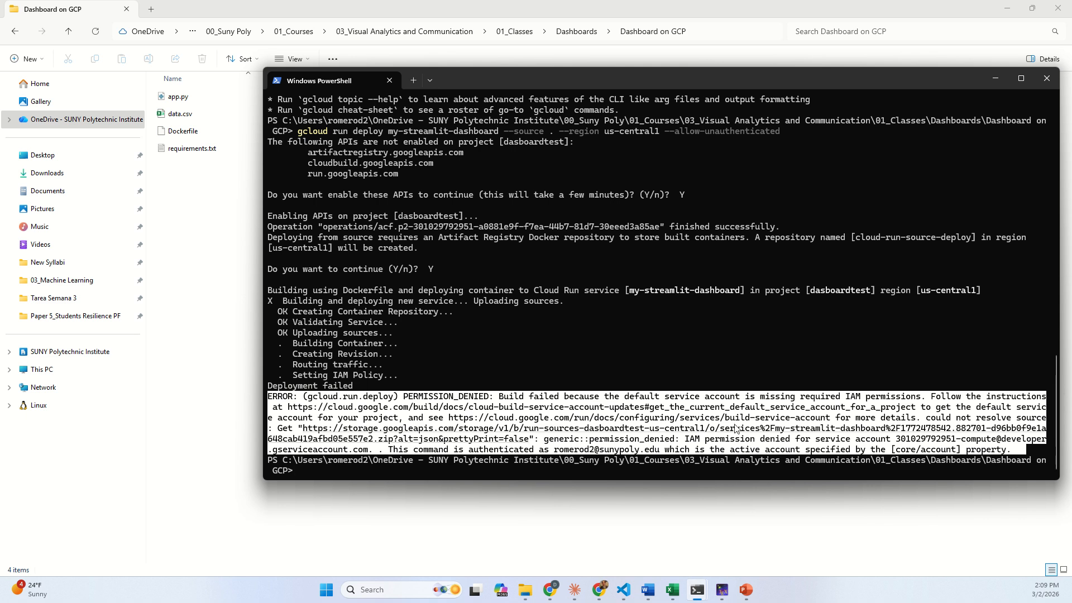
right_click(922, 452)
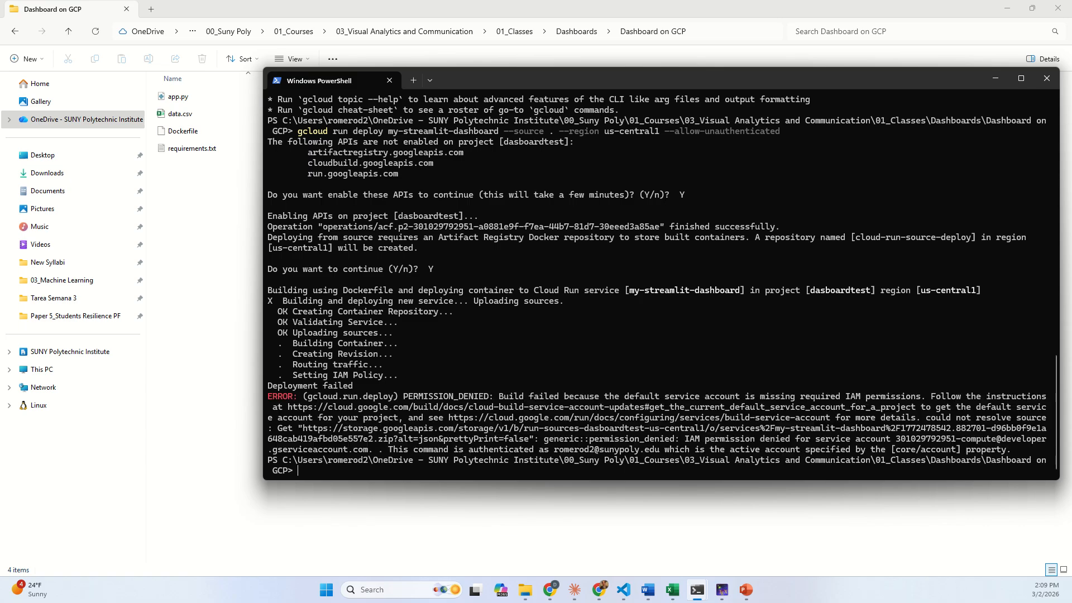
Switch to the Word guide and examine the role-granting commands in Step B, checking the project ID placeholder and the cloudbuild.builds.builder role.
click(646, 590)
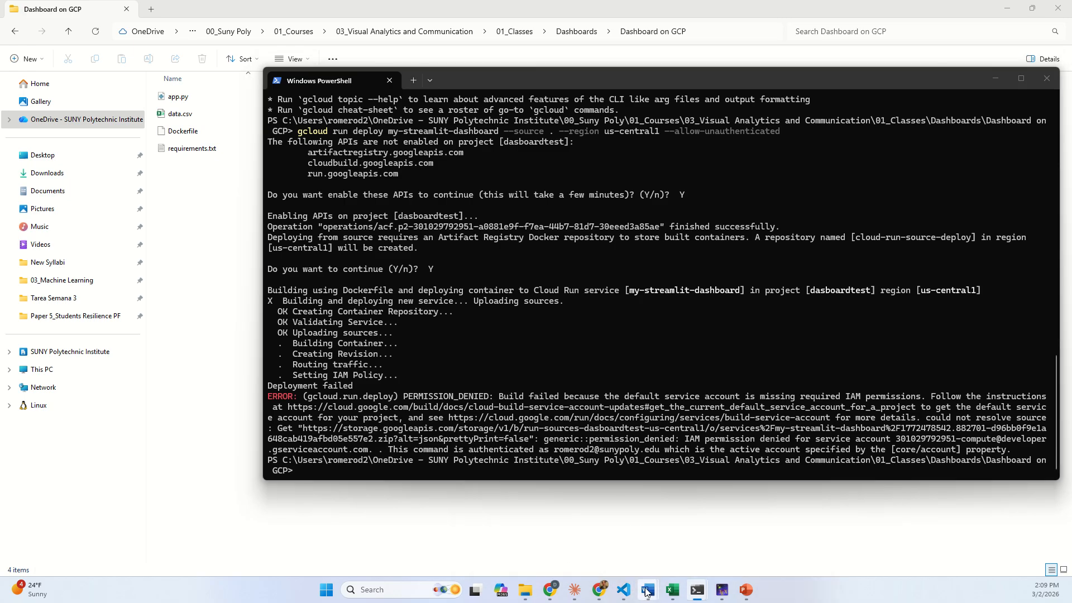
click(781, 530)
scroll(521, 343, up, 10)
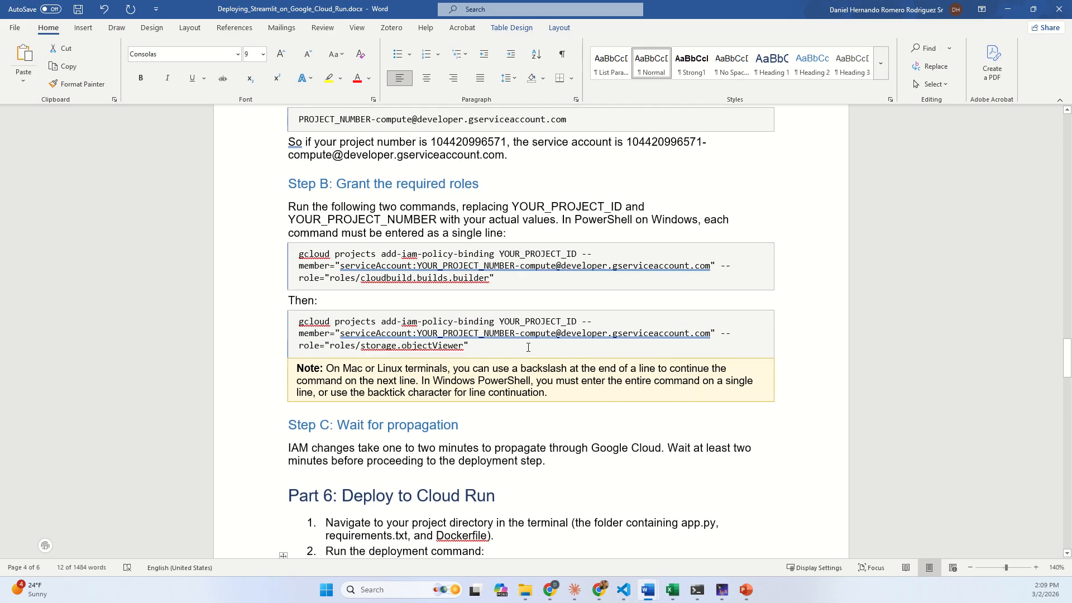
scroll(530, 362, down, 5)
double_click(512, 254)
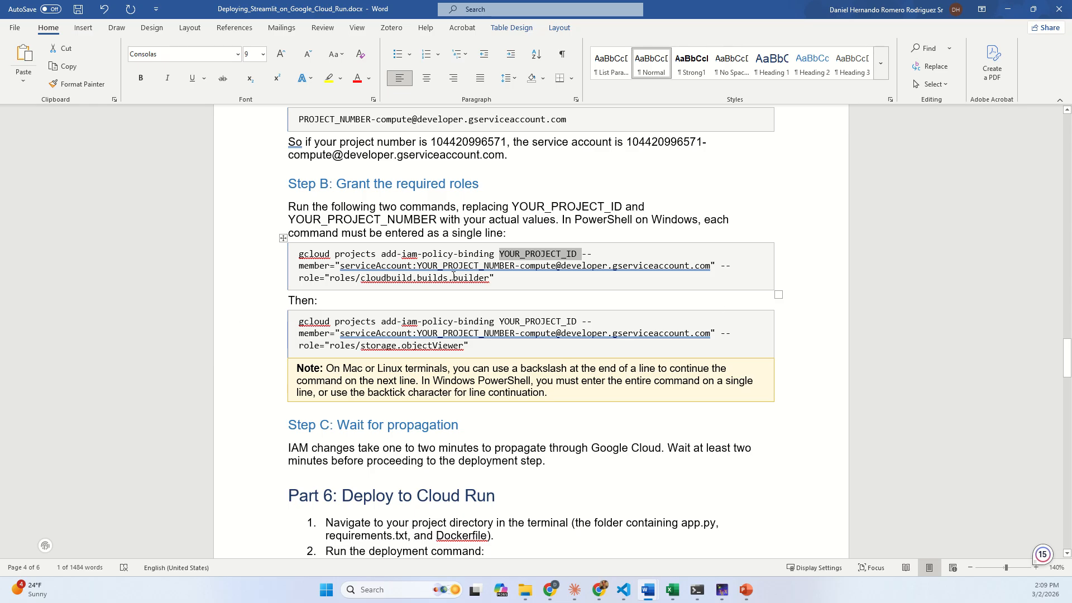
drag(453, 278, 474, 277)
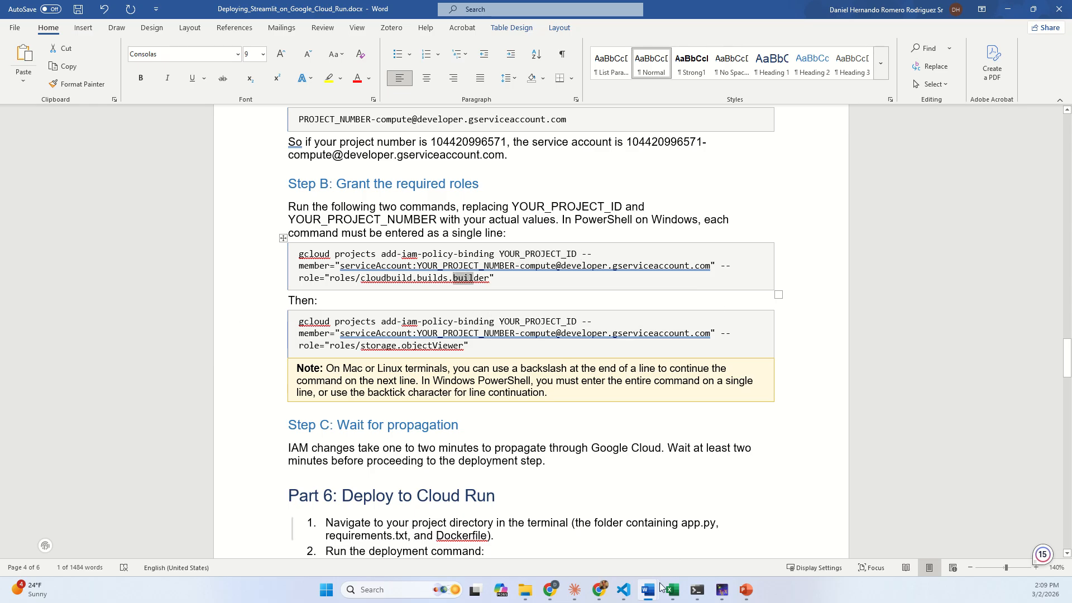
Send the copied deployment error to the Claude chat "Deploying dashboards on Google Cloud" in Chrome.
mouse_move(599, 589)
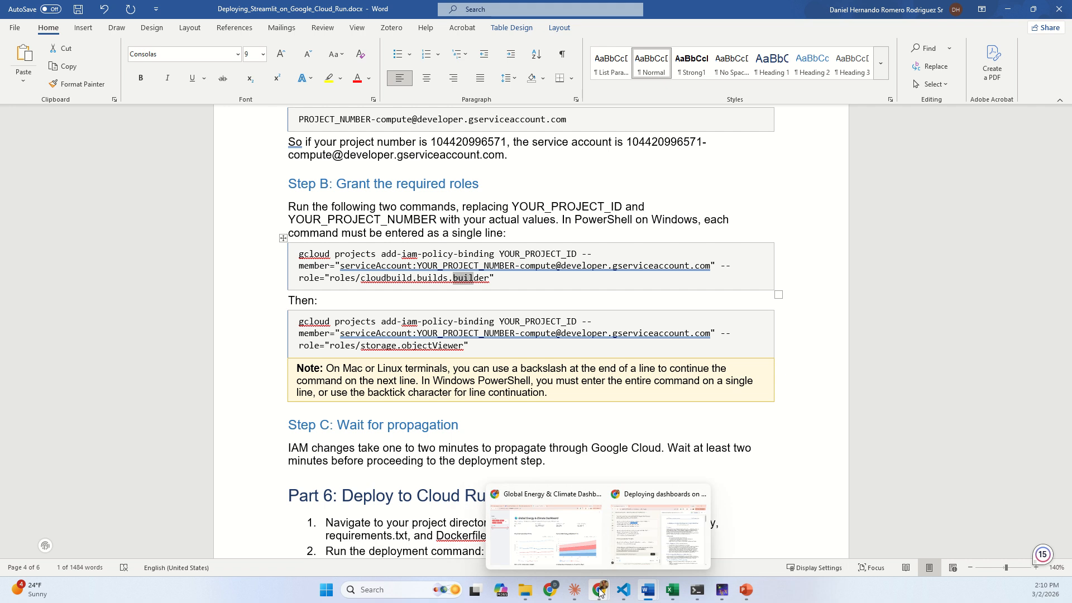
click(655, 540)
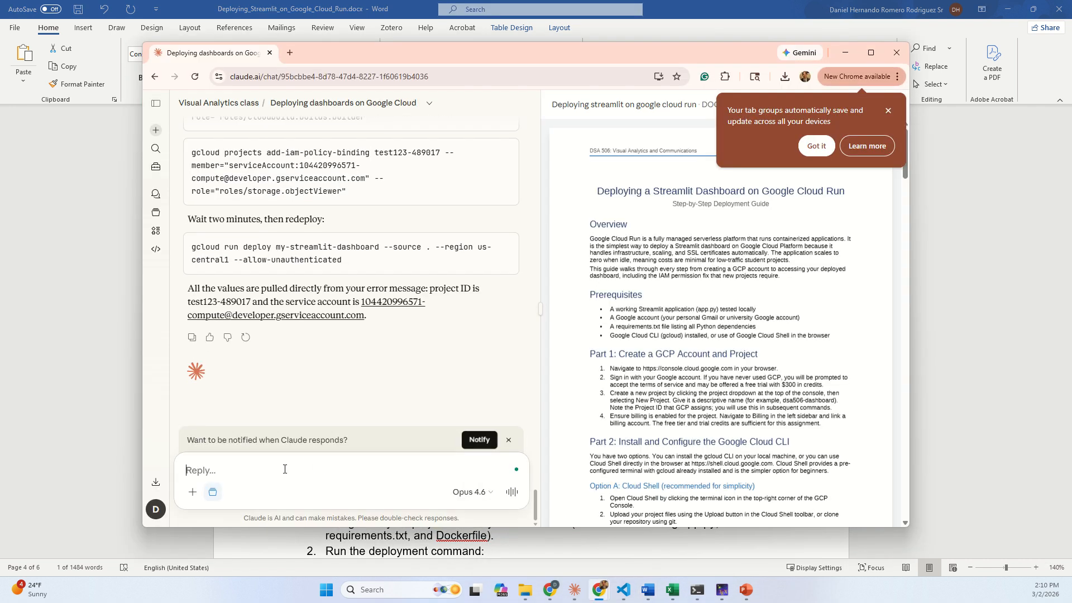
key(ctrl+v)
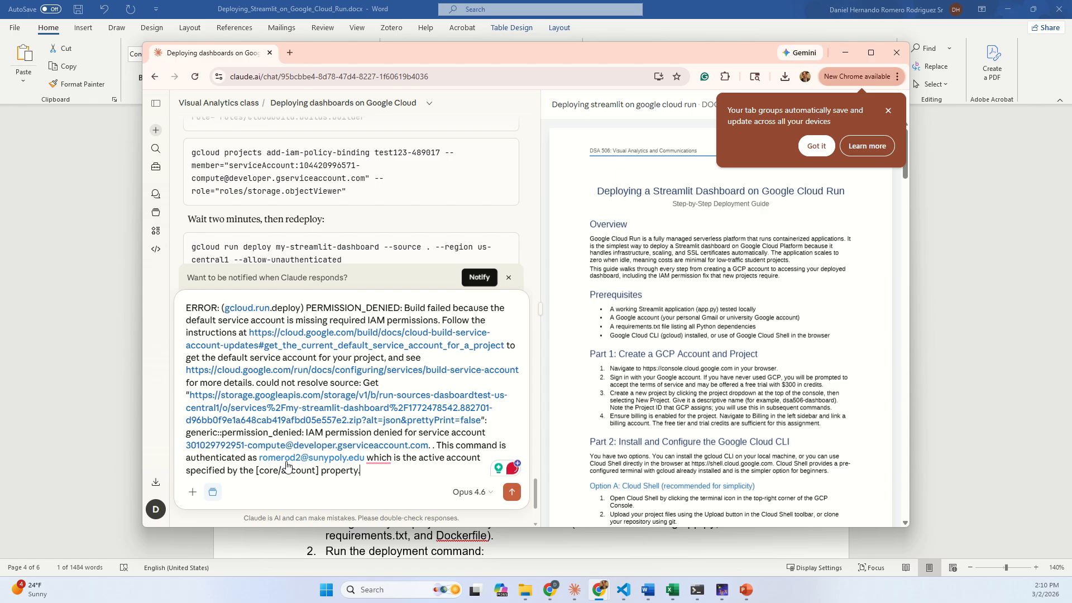
key(Return)
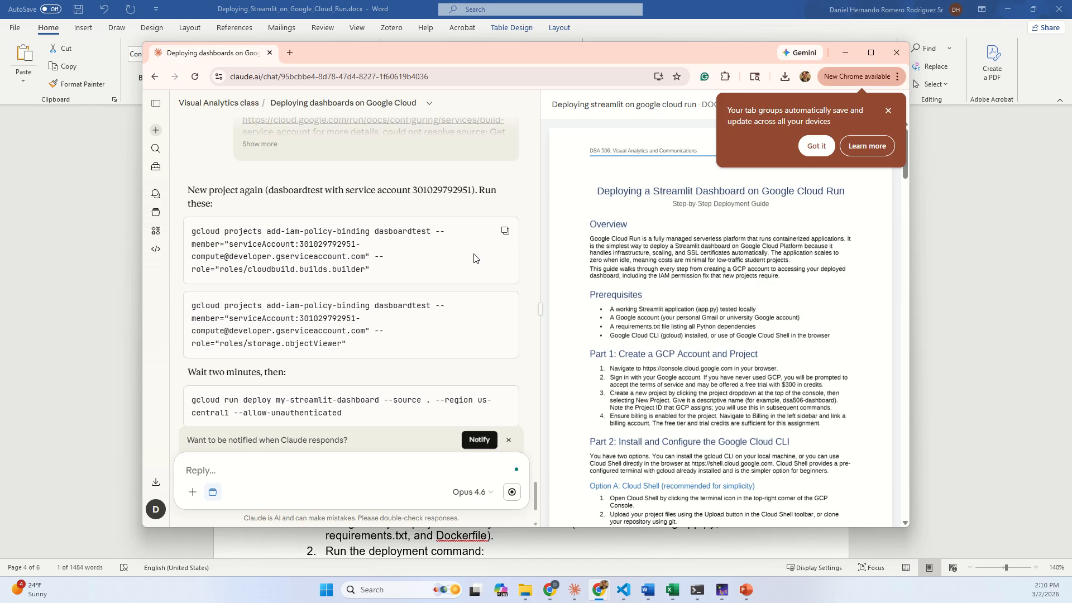
Copy Claude's first command and run it in PowerShell, granting roles/cloudbuild.builds.builder to the default compute service account of dasboardtest.
click(505, 231)
click(505, 231)
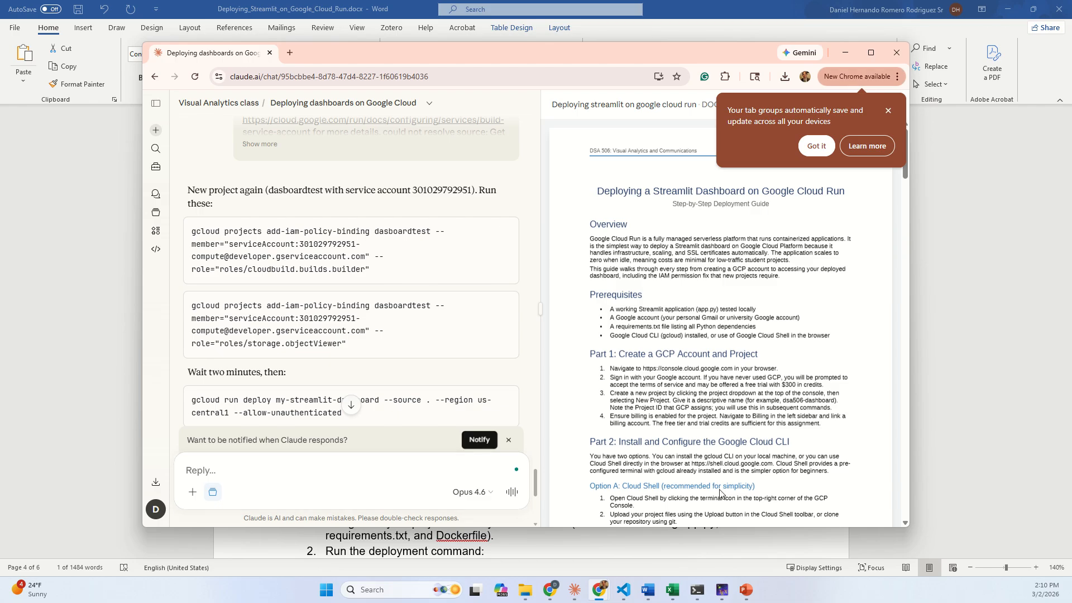
mouse_move(700, 588)
click(778, 538)
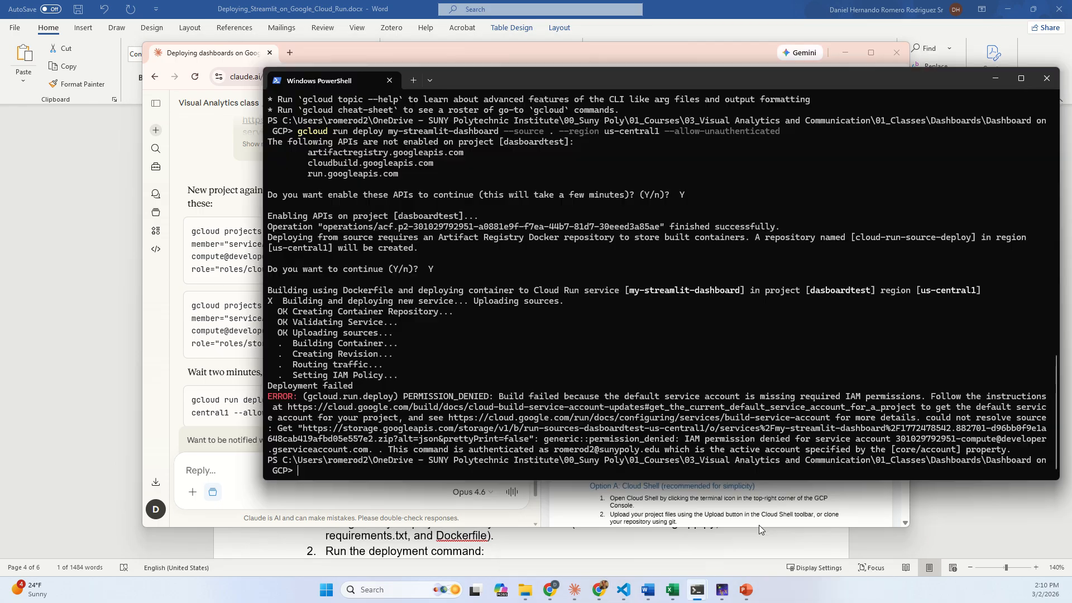
key(ctrl+v)
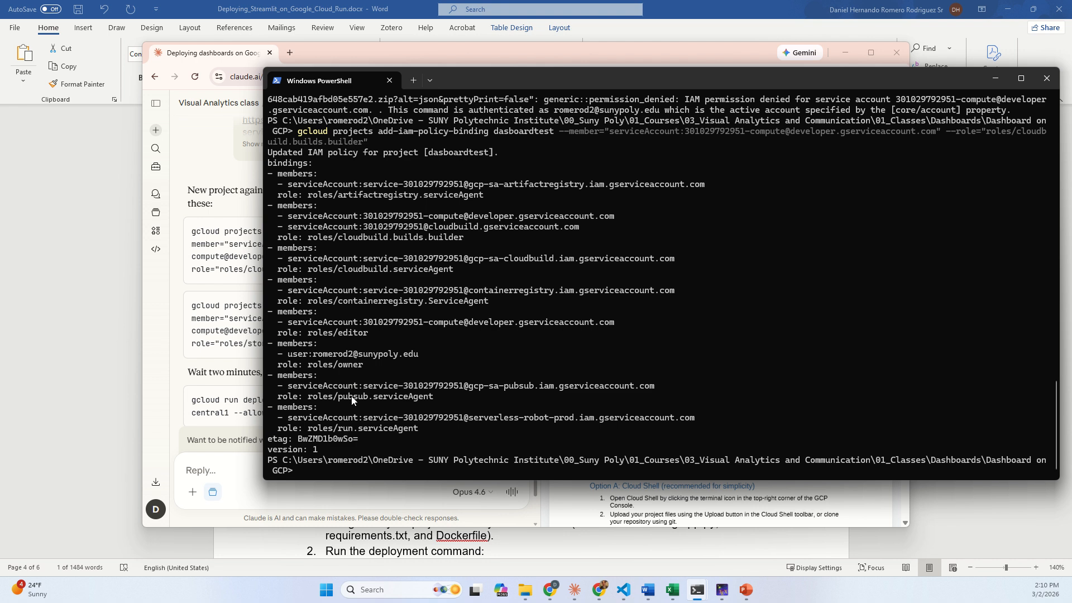
Copy Claude's second command and run it in PowerShell, granting roles/storage.objectViewer to the default compute service account of dasboardtest.
mouse_move(606, 4)
click(215, 383)
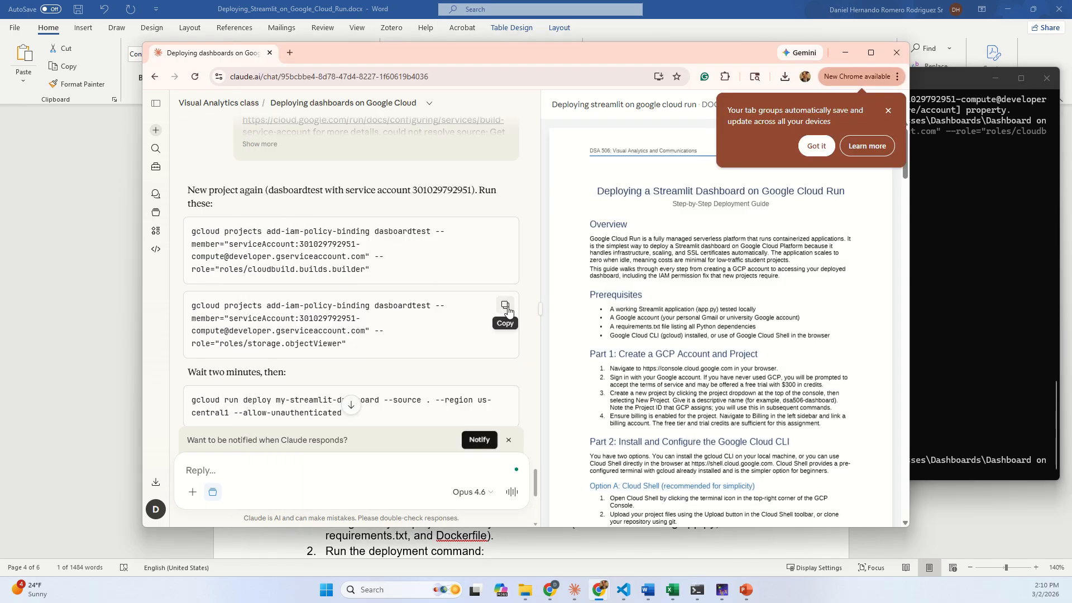
click(505, 307)
mouse_move(696, 589)
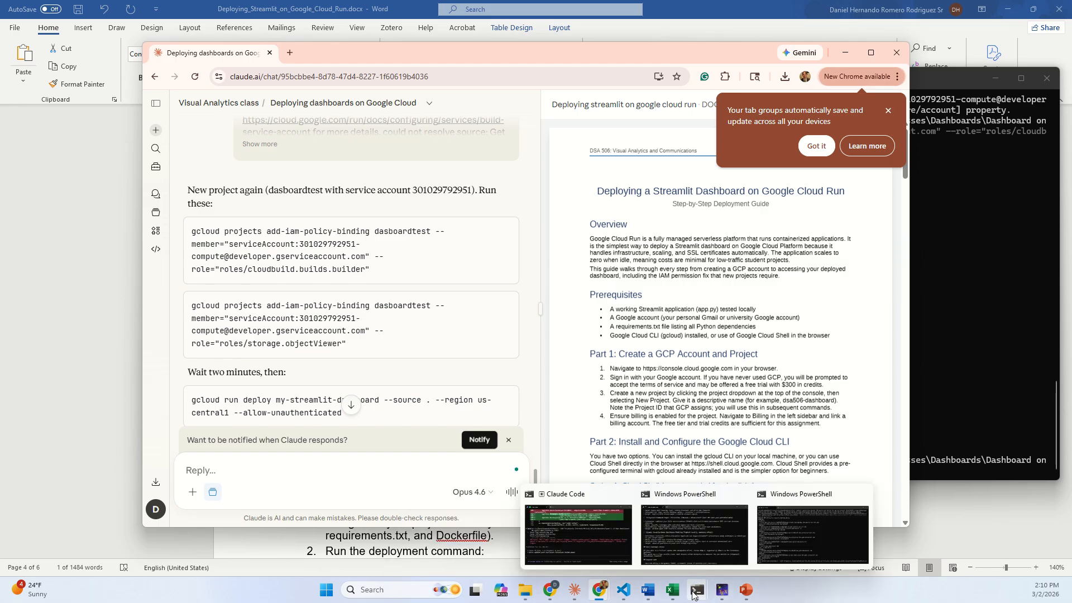
click(810, 543)
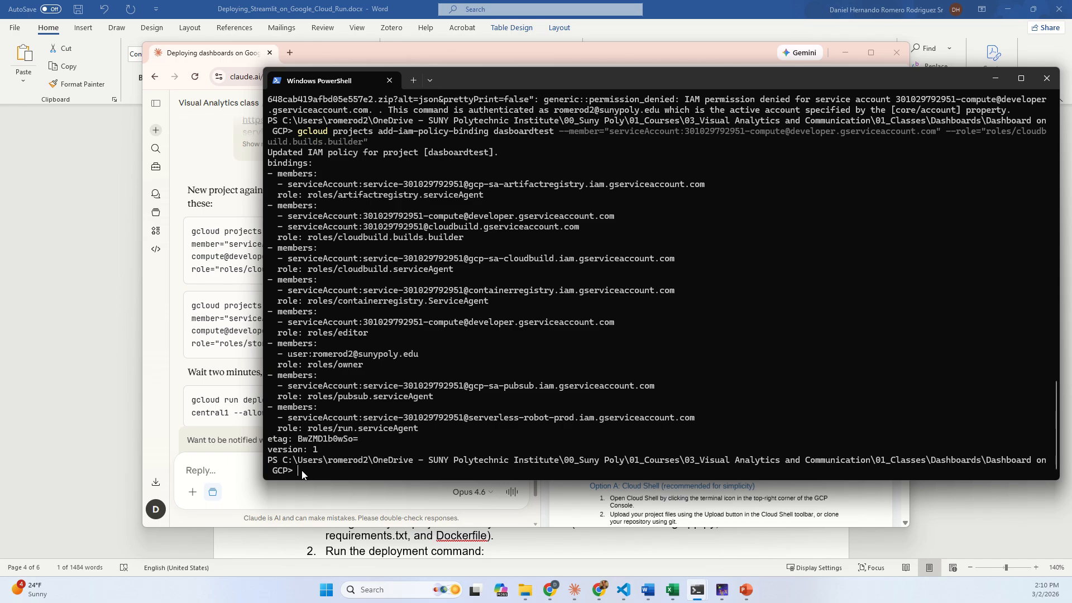
key(ctrl+v)
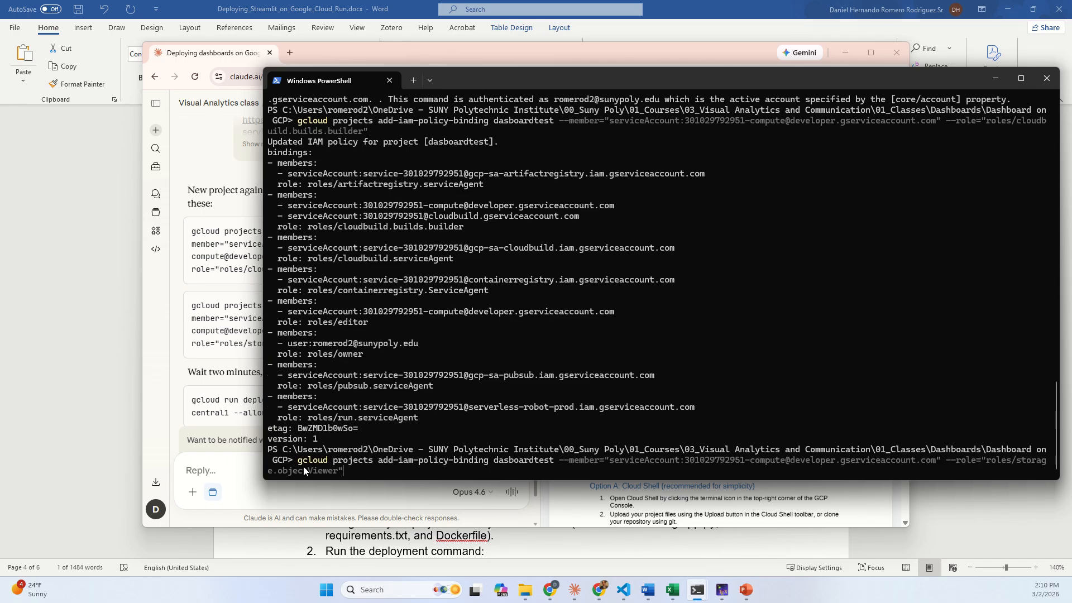
key(Return)
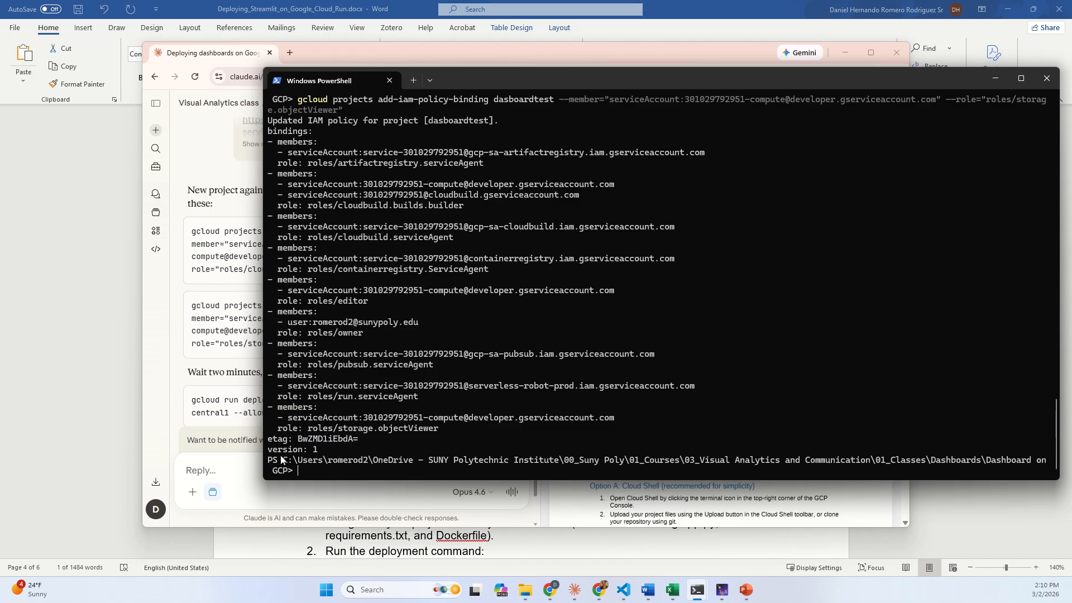
Rerun gcloud run deploy my-streamlit-dashboard --source . --region us-central1 --allow-unauthenticated in the terminal.
key(Up)
key(Up)
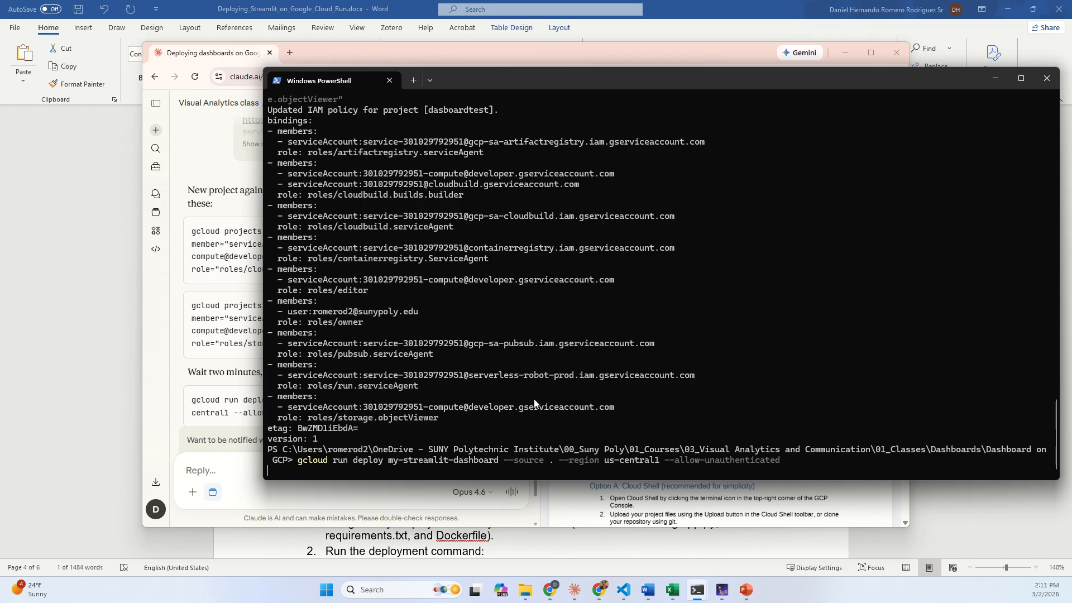
key(Return)
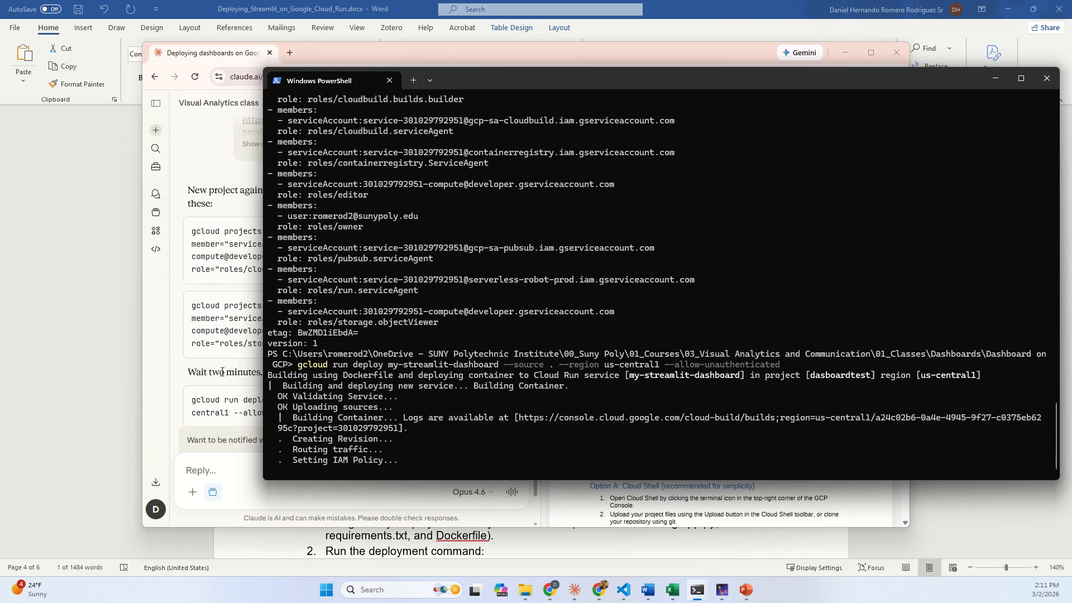
Review the earlier PERMISSION_DENIED error and failed build steps in the terminal history, and return to the running deployment.
scroll(311, 390, up, 13)
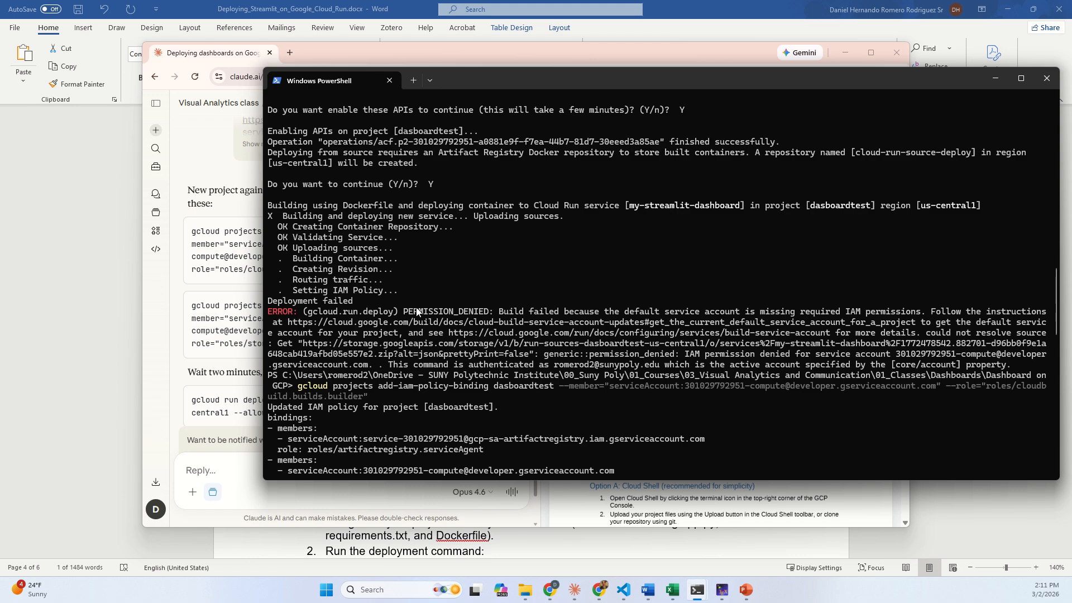
drag(410, 311, 468, 316)
drag(393, 247, 258, 250)
key(ctrl+v)
key(Return)
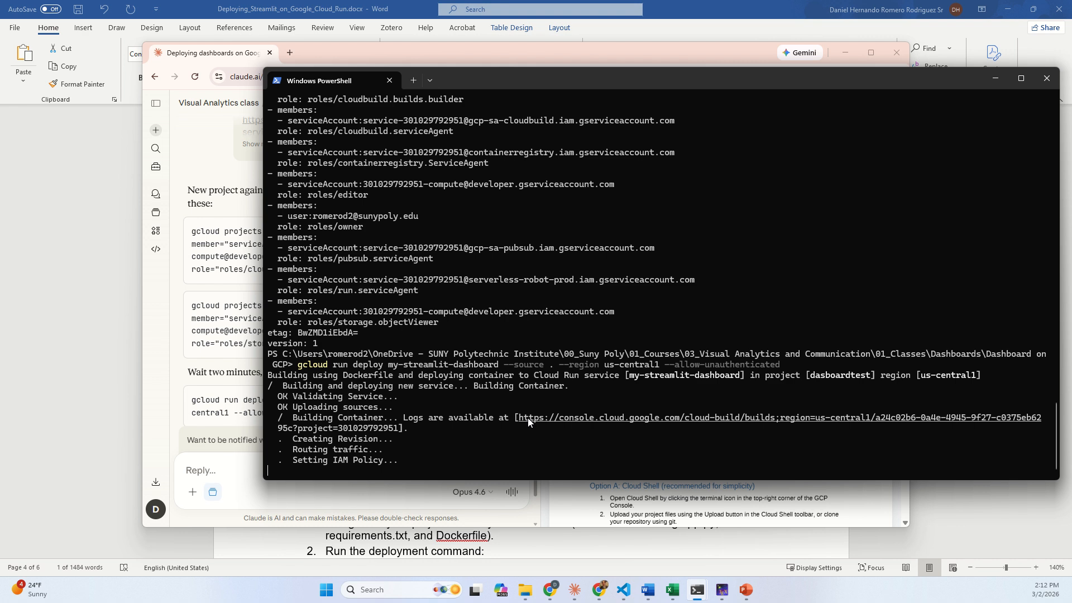
Copy the Cloud Build log URL from the Building Container line in the terminal.
drag(517, 418, 411, 427)
key(ctrl+c)
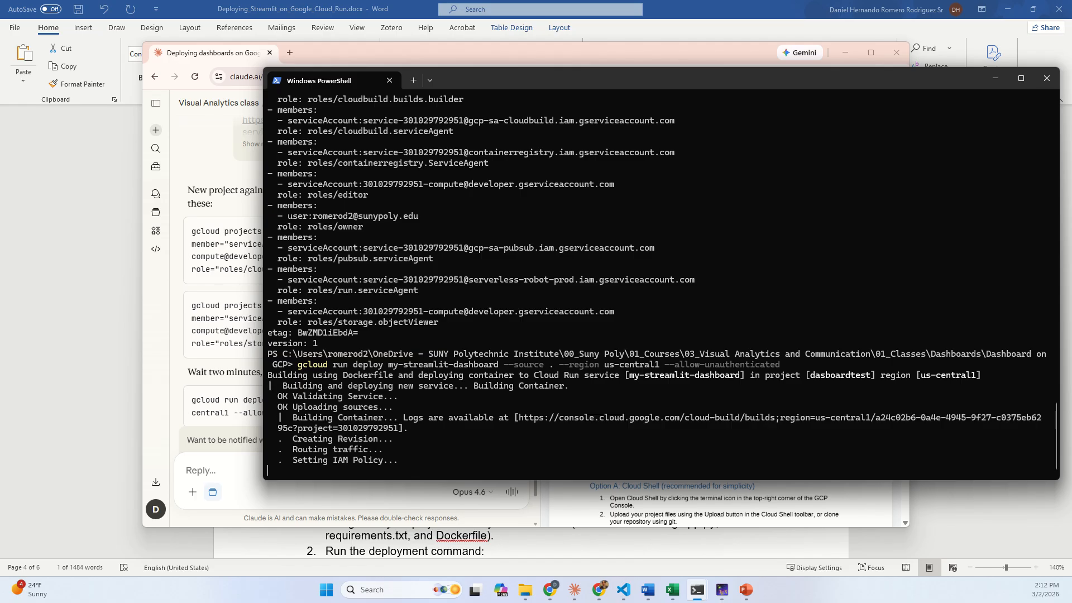
Try to open the copied build log URL in a new tab of the Chrome window containing the Claude chat.
mouse_move(596, 591)
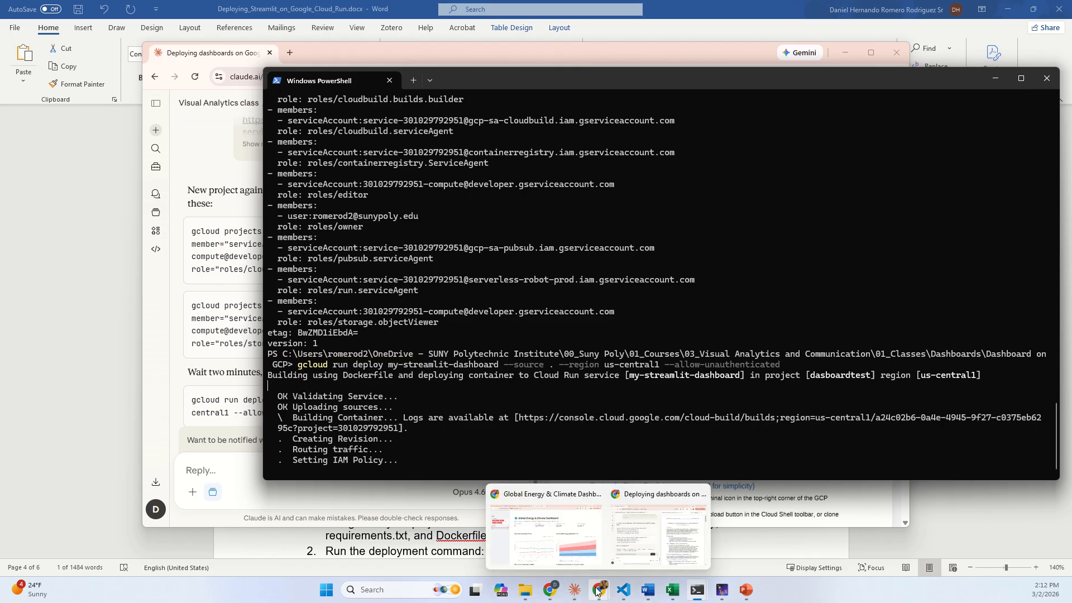
click(659, 533)
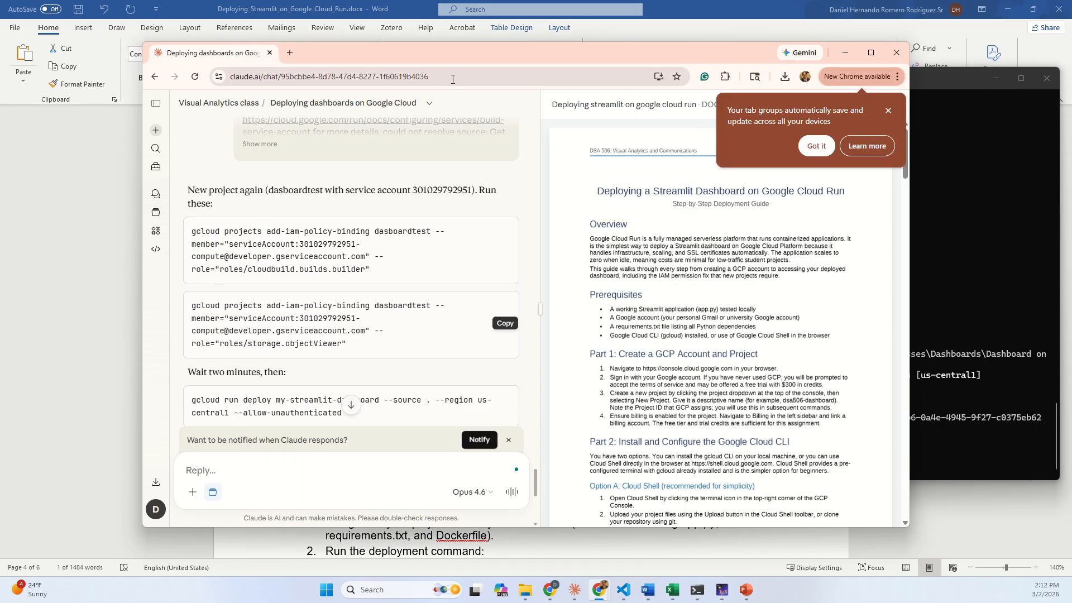
click(290, 53)
key(ctrl+v)
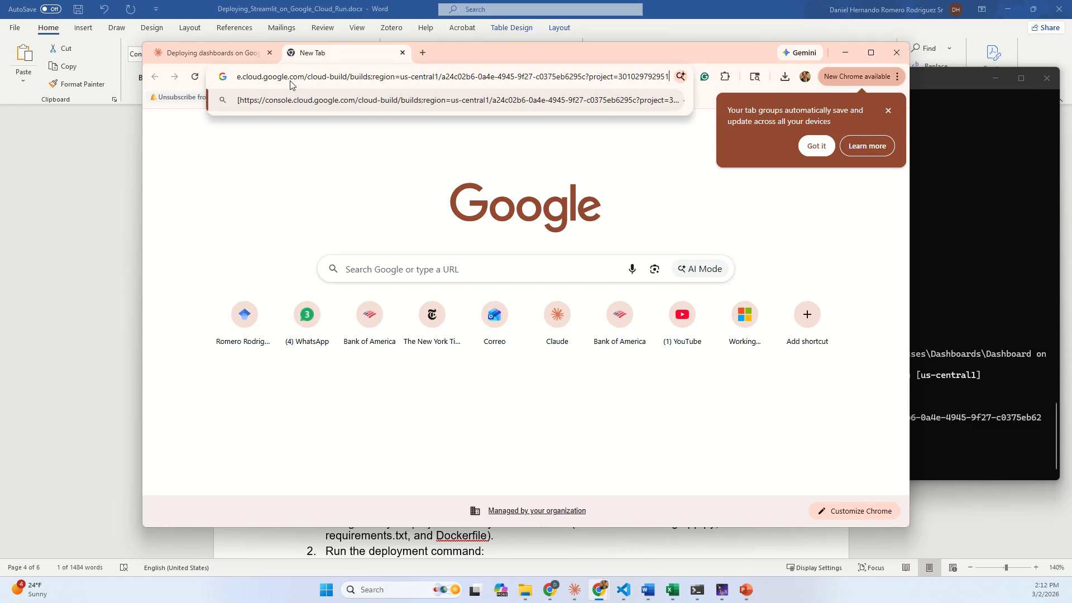
key(Return)
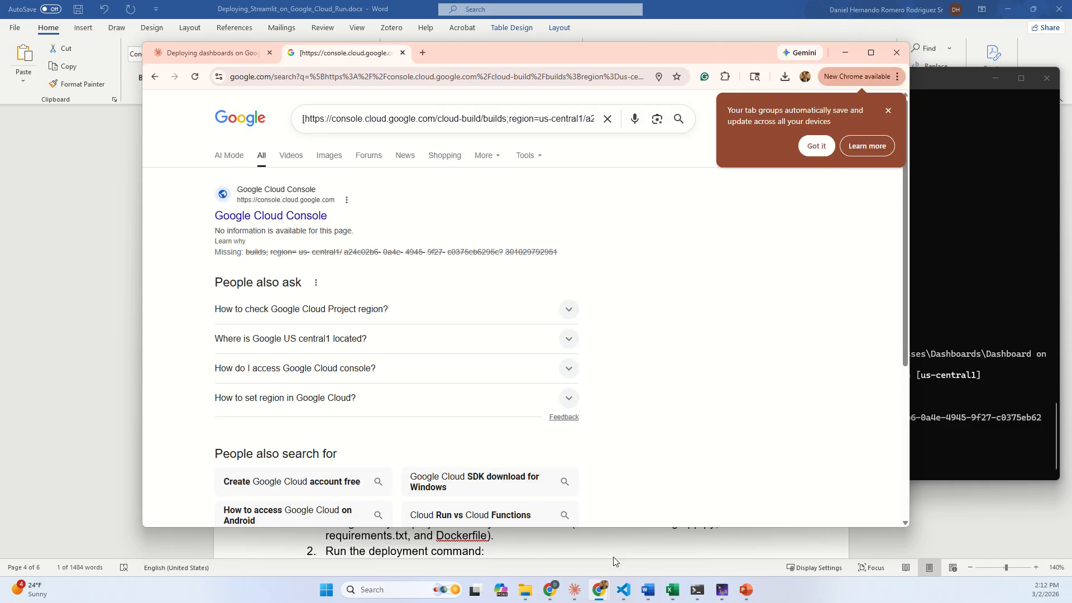
Switch to the school-profile Chrome window and open the build log URL in a new tab, without its leading bracket.
mouse_move(593, 599)
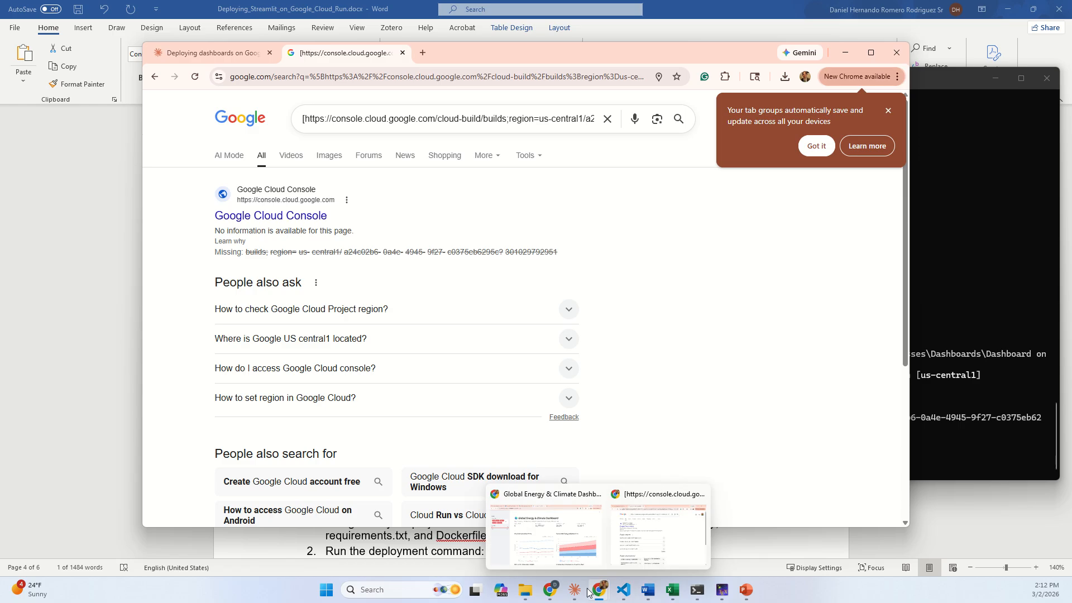
click(550, 590)
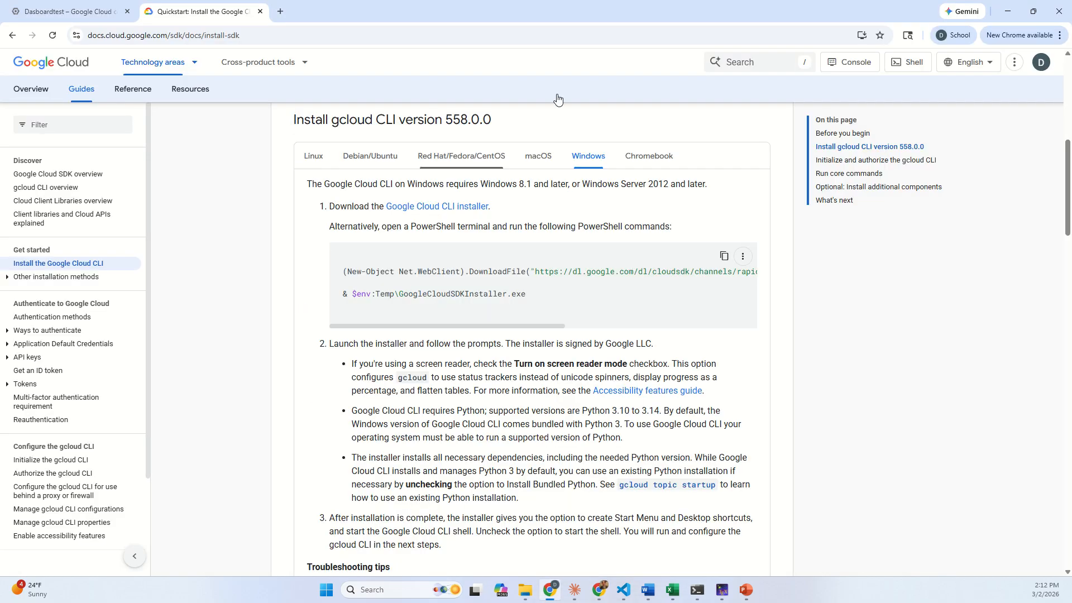
click(284, 11)
key(ctrl+v)
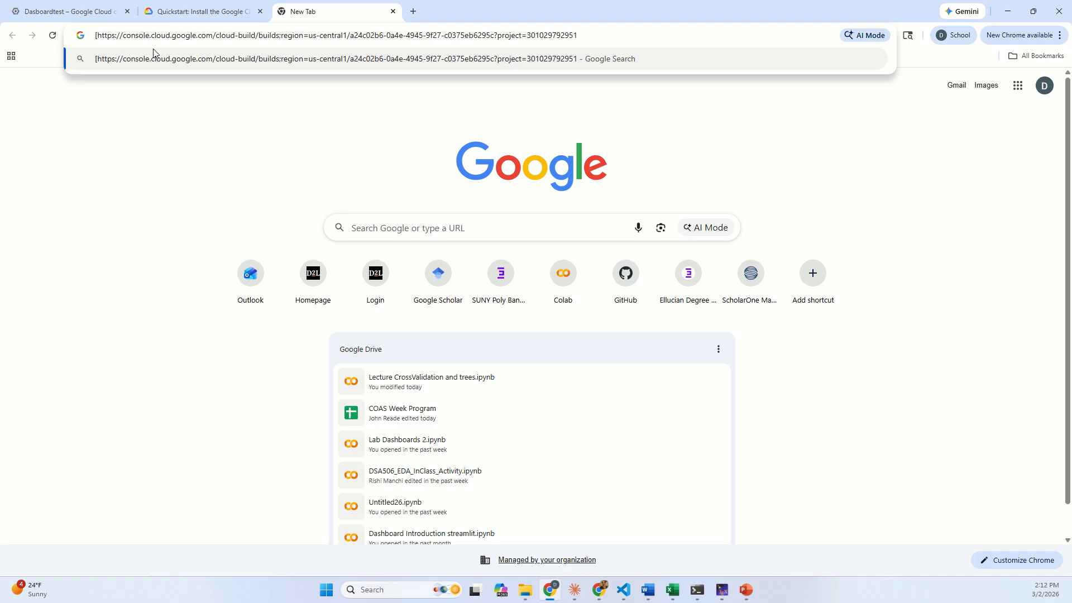
key(Delete)
key(Return)
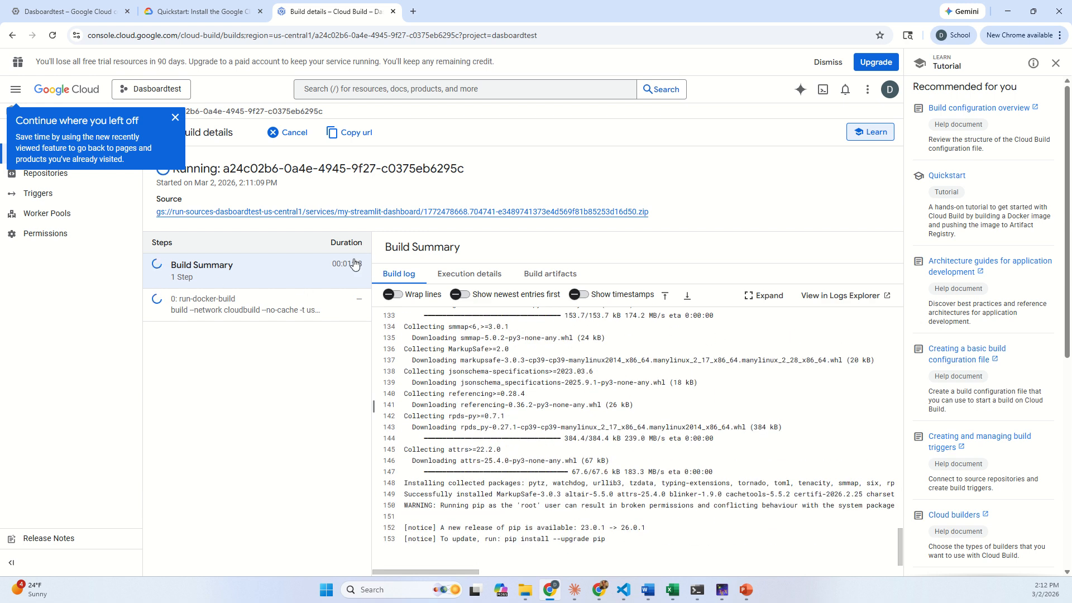
Return to PowerShell and review the IAM policy output above the running deployment.
click(1008, 11)
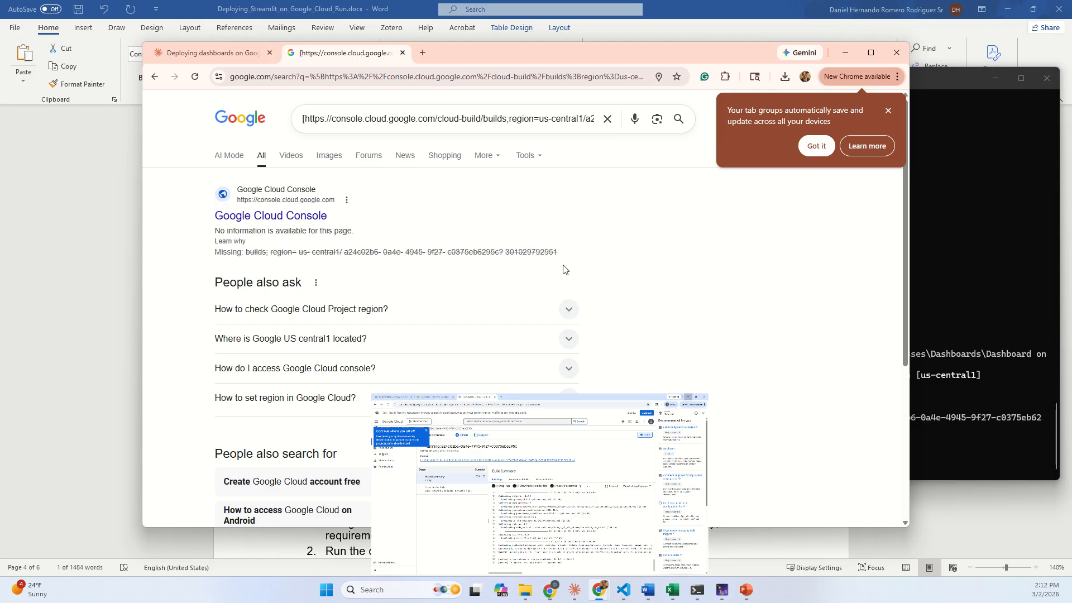
click(1054, 379)
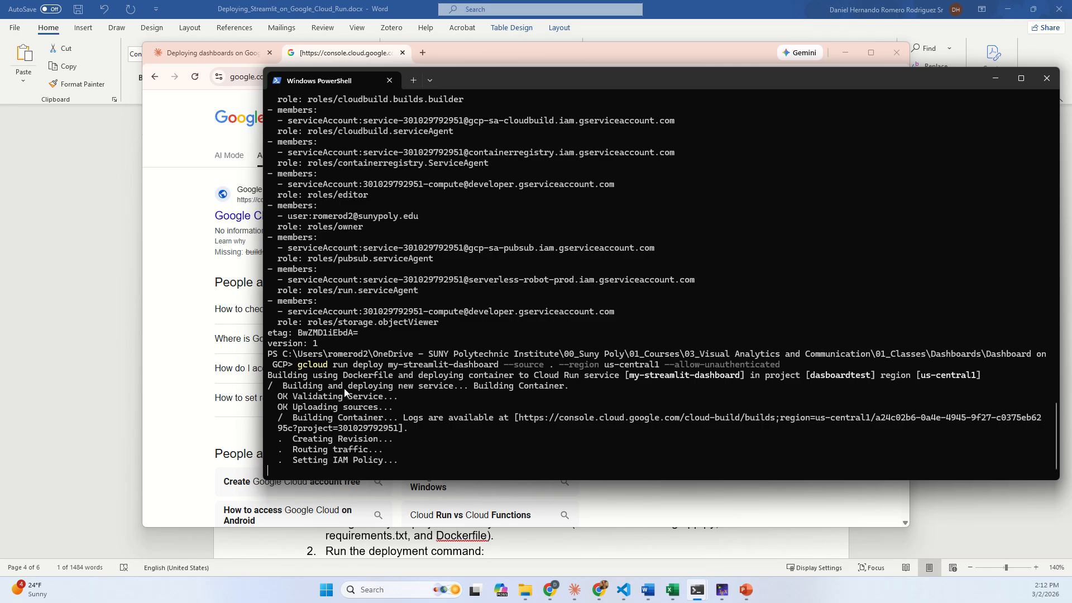
scroll(395, 393, up, 6)
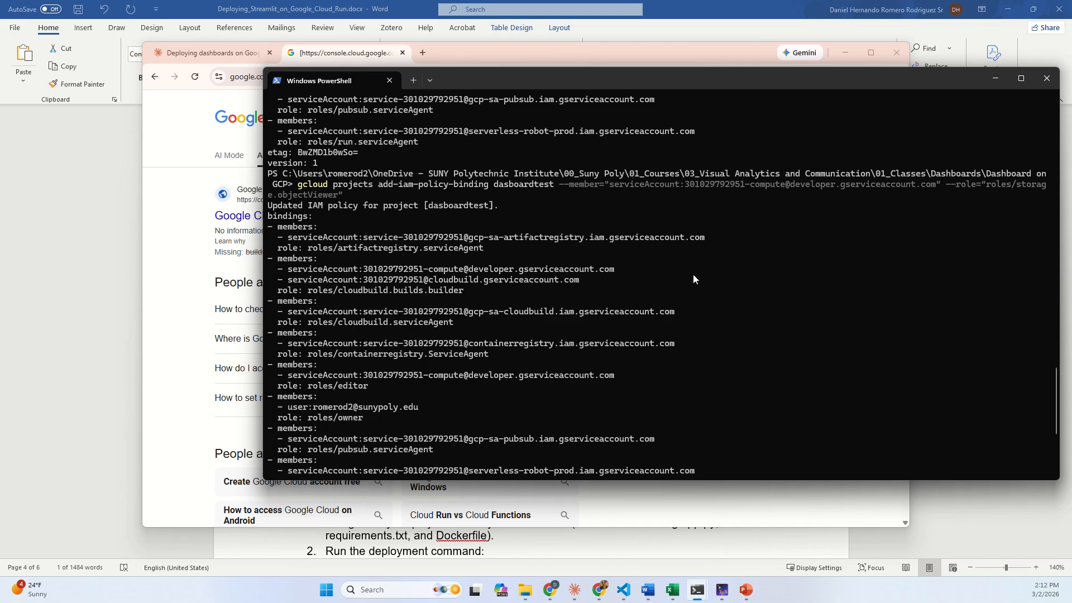
Review the running deployment output in PowerShell, and check its Build details page in the school-profile Chrome window.
scroll(658, 279, down, 6)
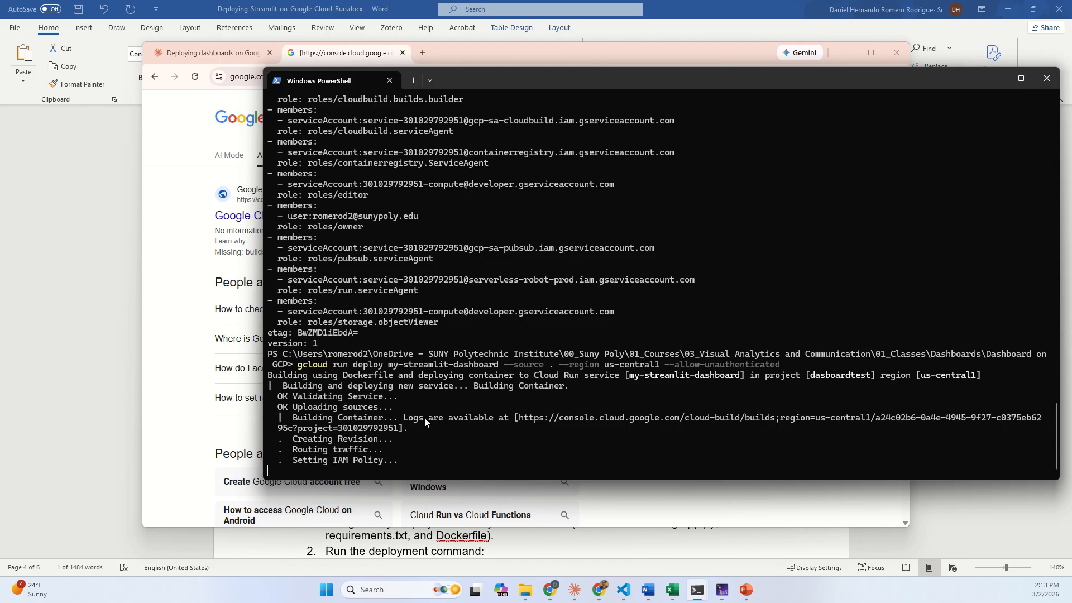
click(599, 589)
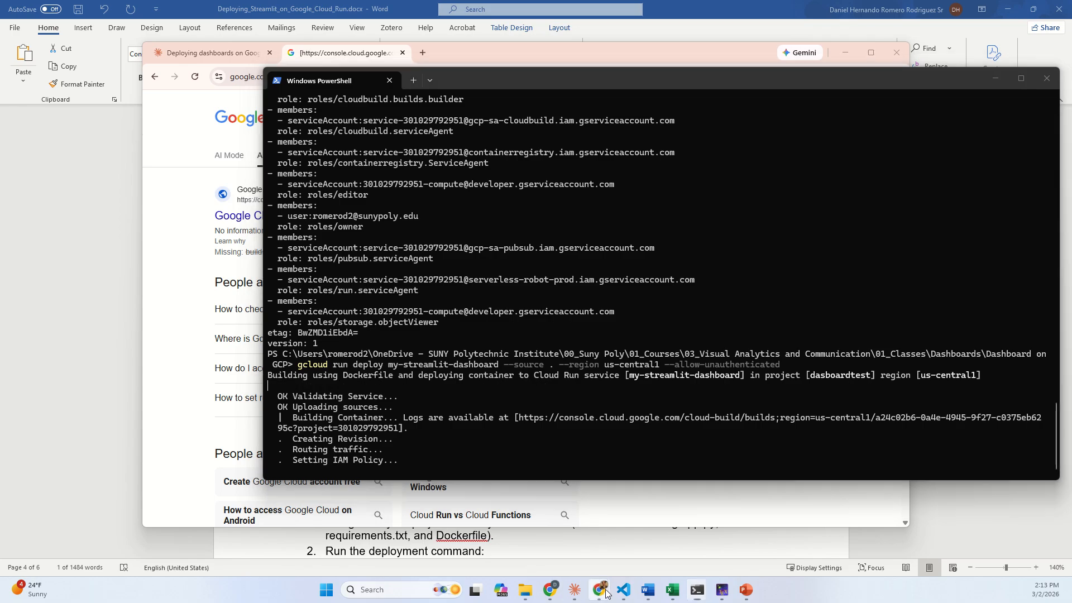
click(546, 590)
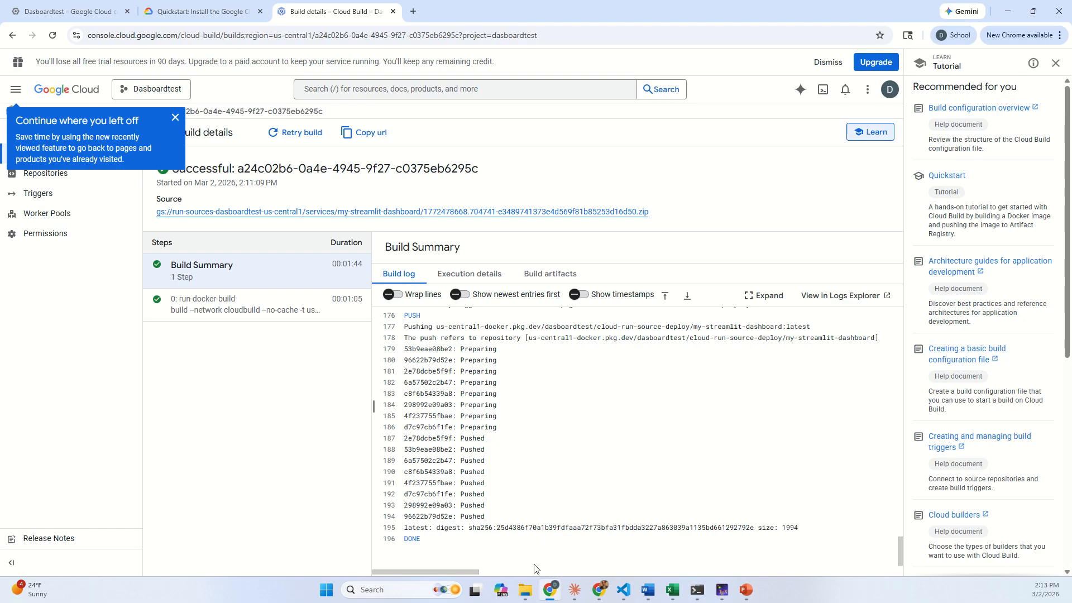
click(69, 13)
click(201, 11)
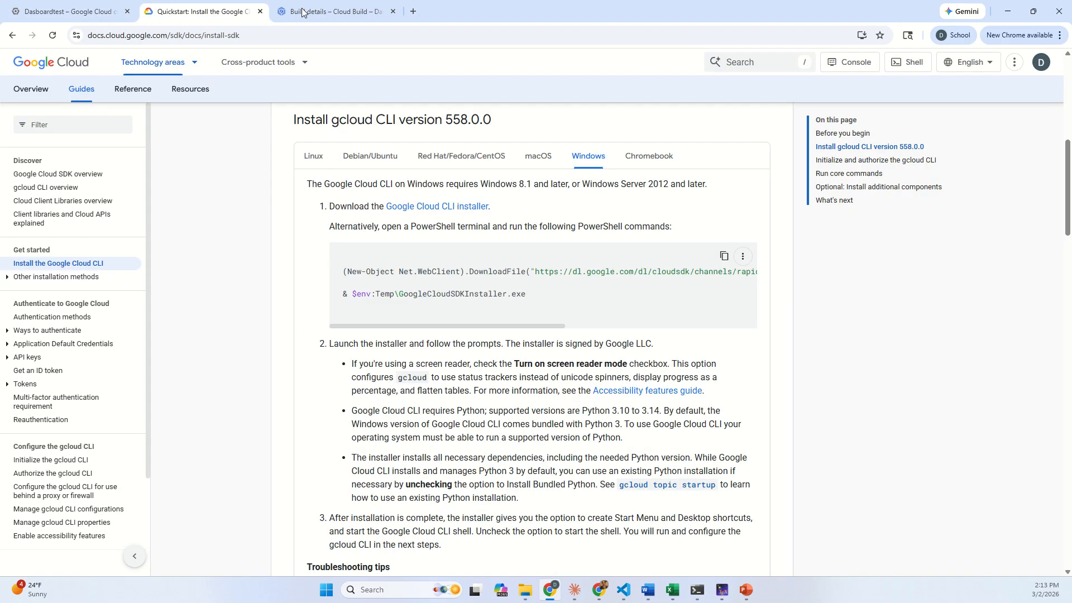
click(329, 11)
click(1010, 11)
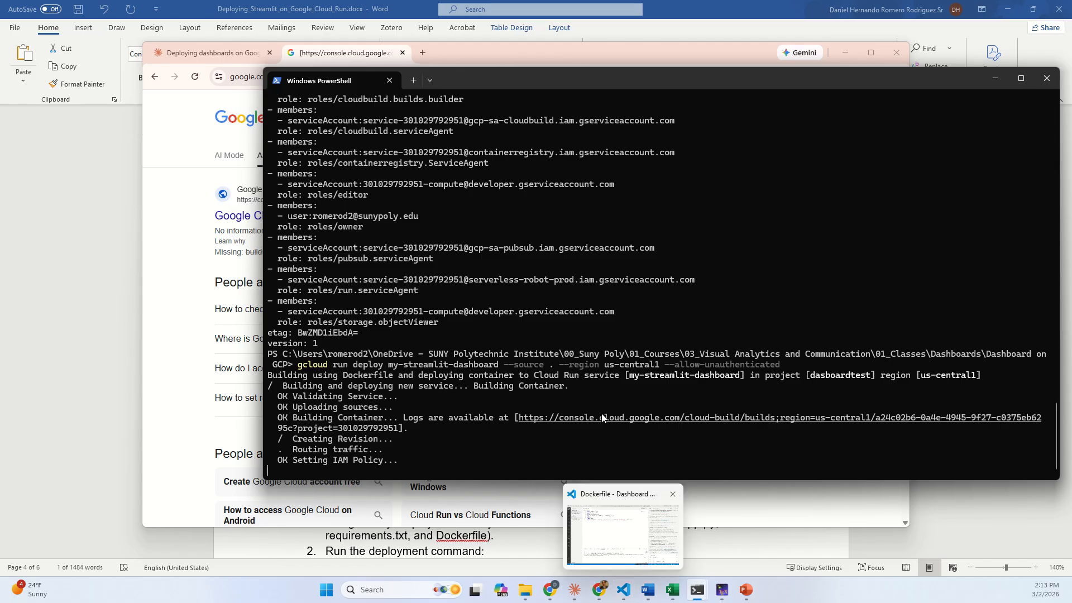
Switch to VS Code and open app.py from the Dashboard on GCP folder to review its code.
click(625, 592)
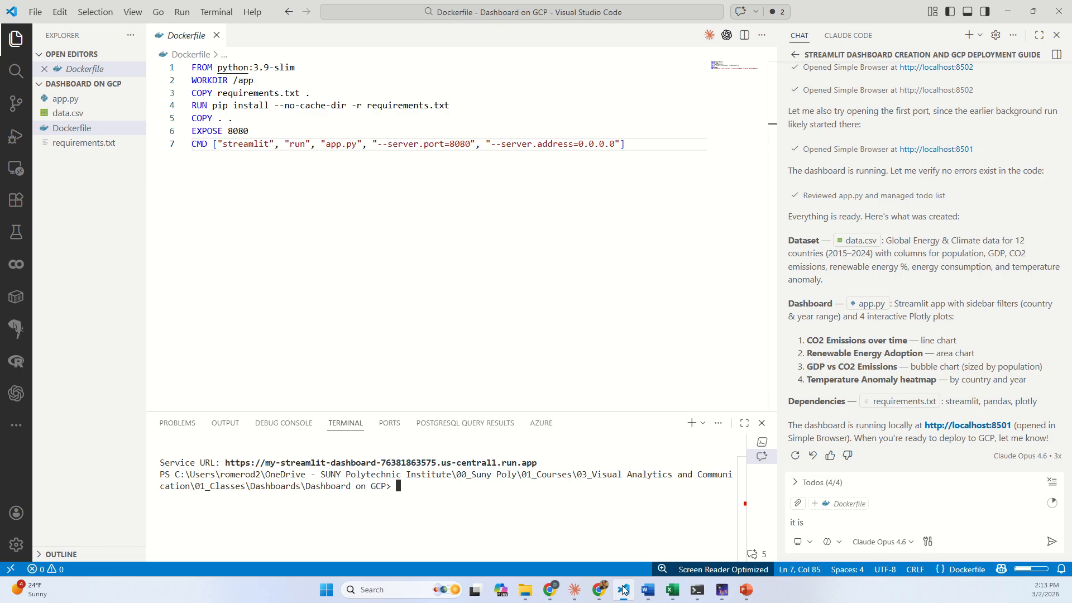
click(79, 99)
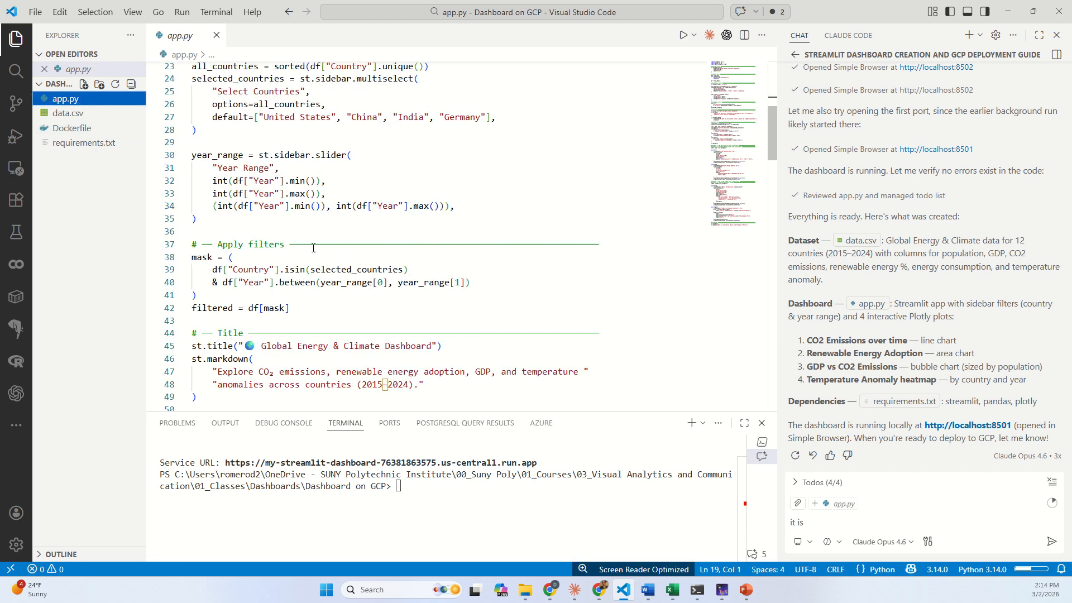
click(1007, 11)
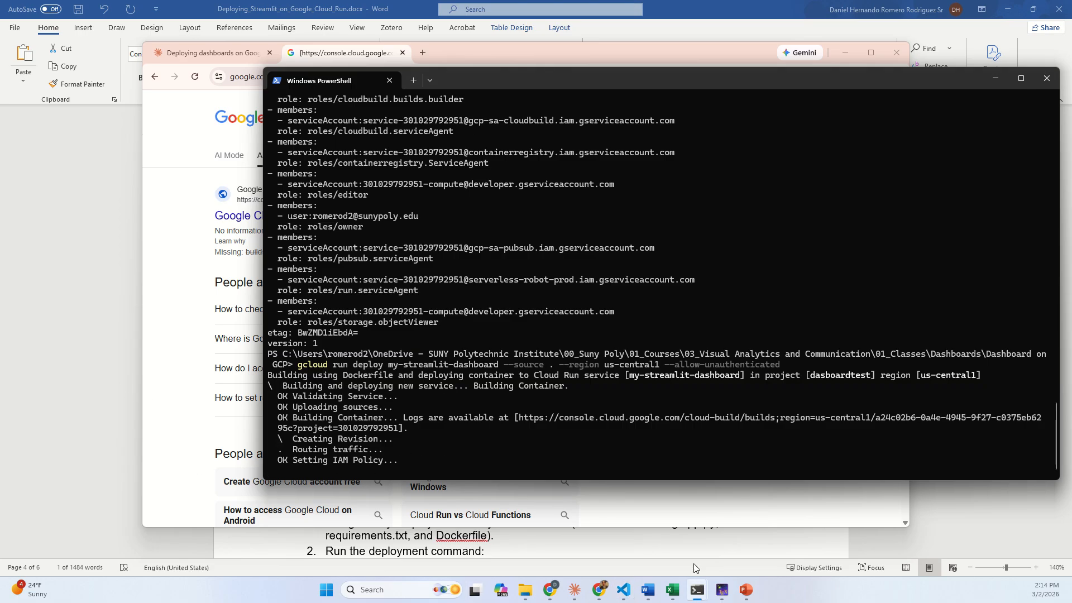
mouse_move(583, 586)
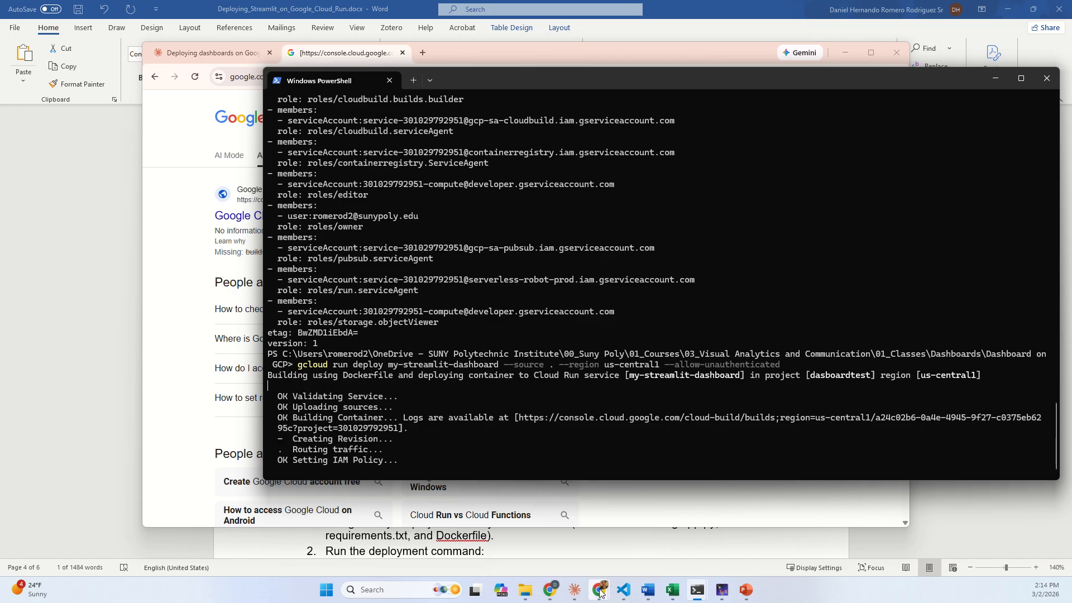
click(711, 513)
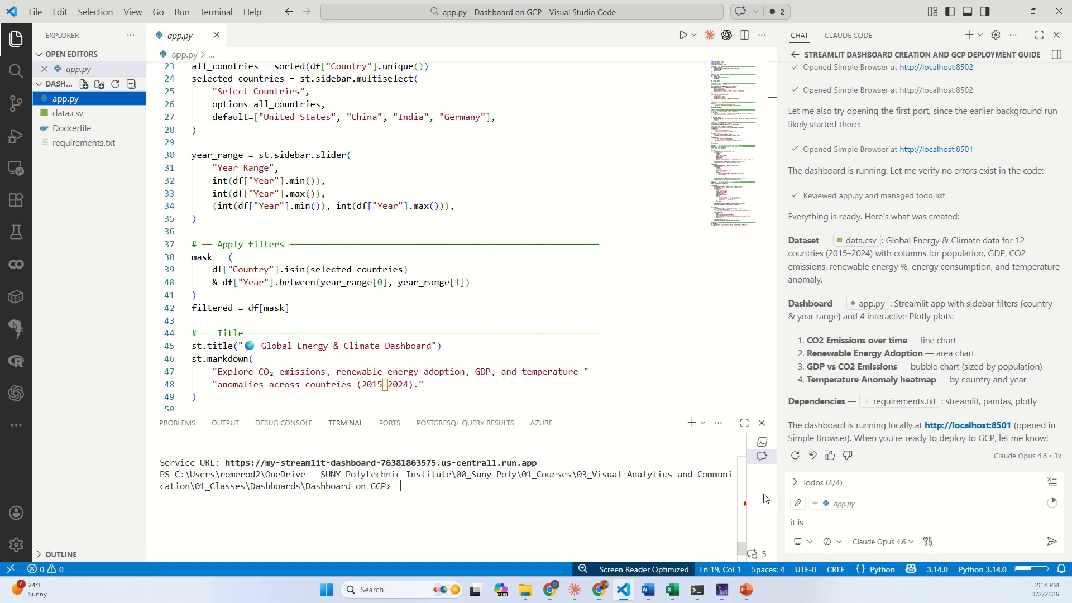
click(956, 426)
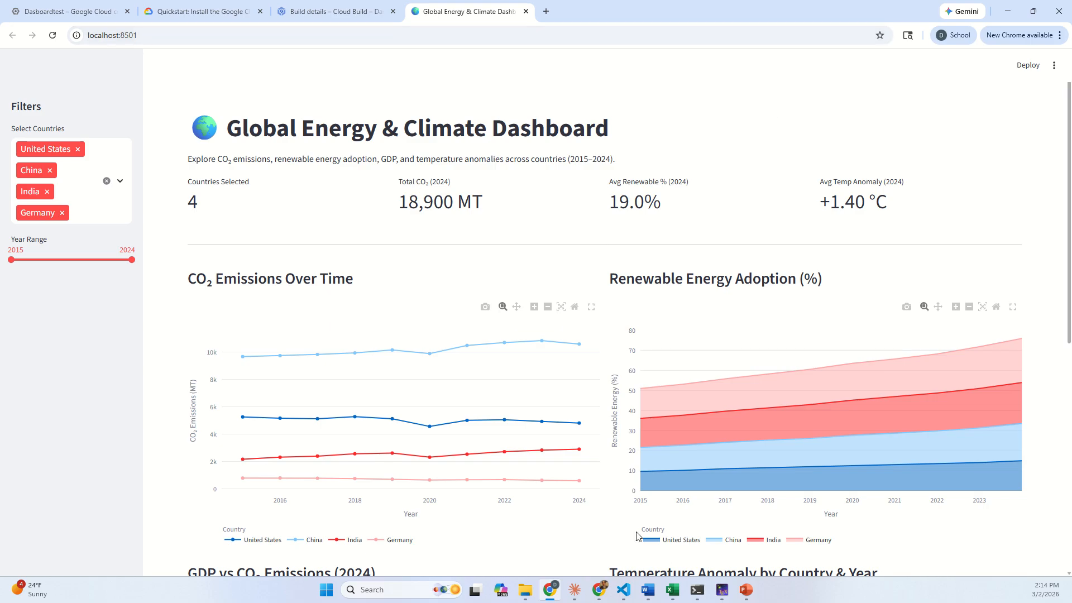
scroll(490, 371, down, 5)
scroll(490, 376, up, 5)
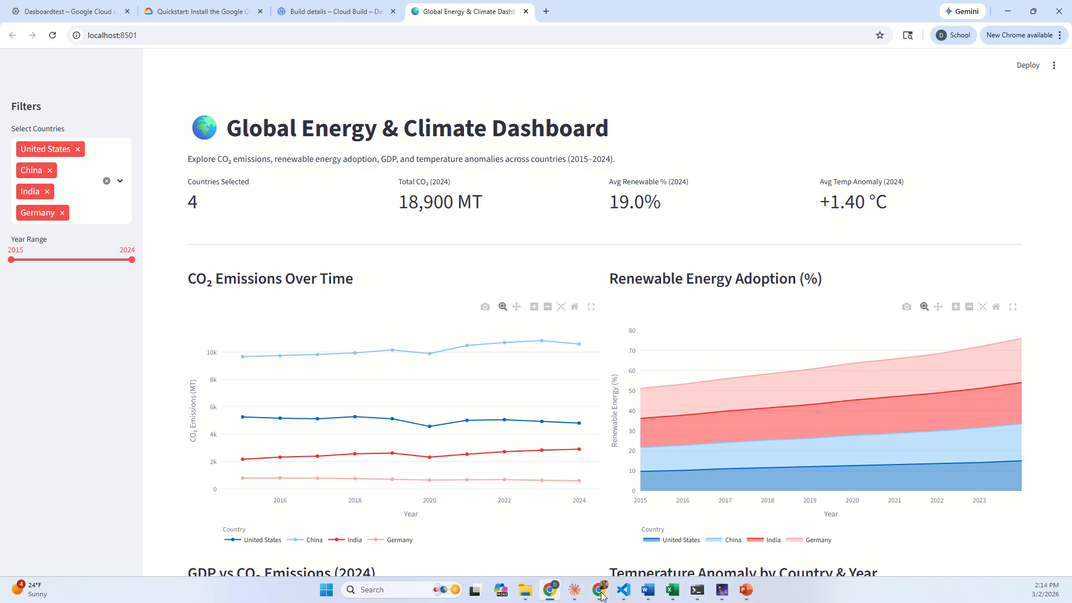
click(1007, 11)
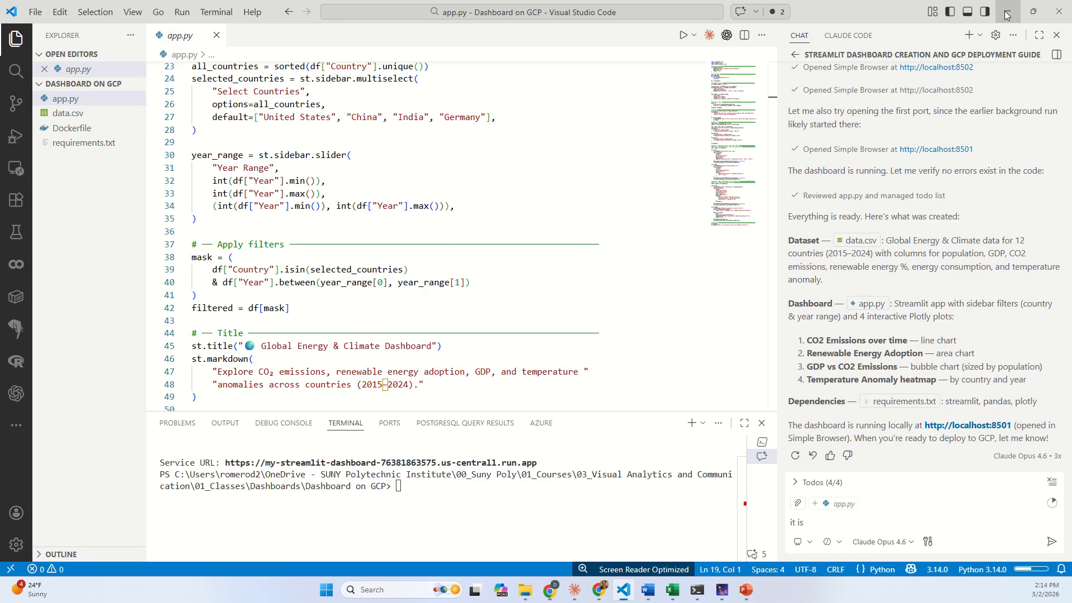
Switch to the PowerShell window running the deployment and copy the Service URL of my-streamlit-dashboard.
mouse_move(700, 592)
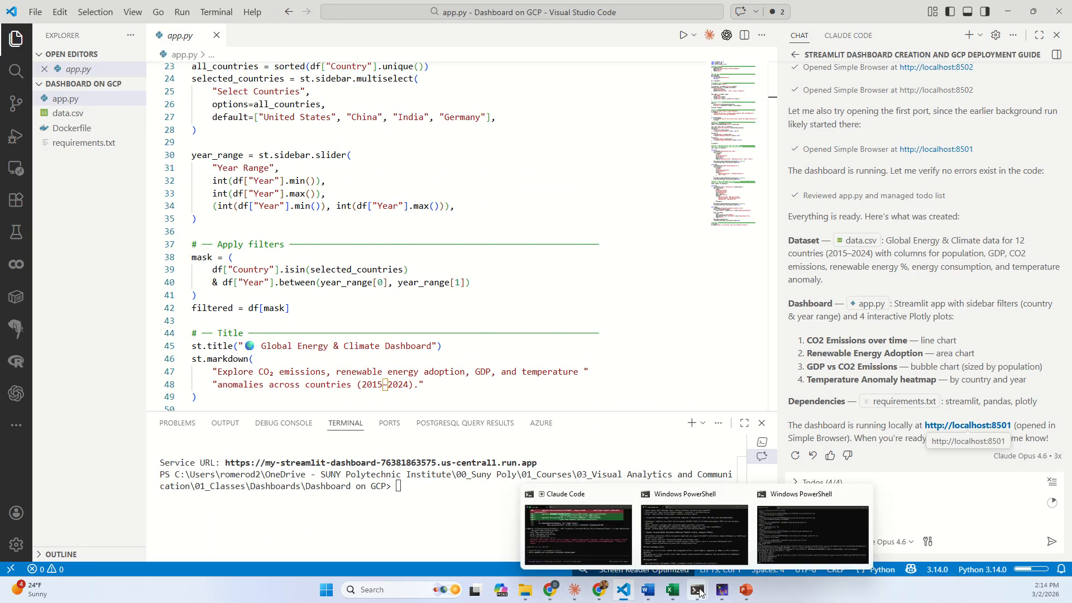
click(802, 530)
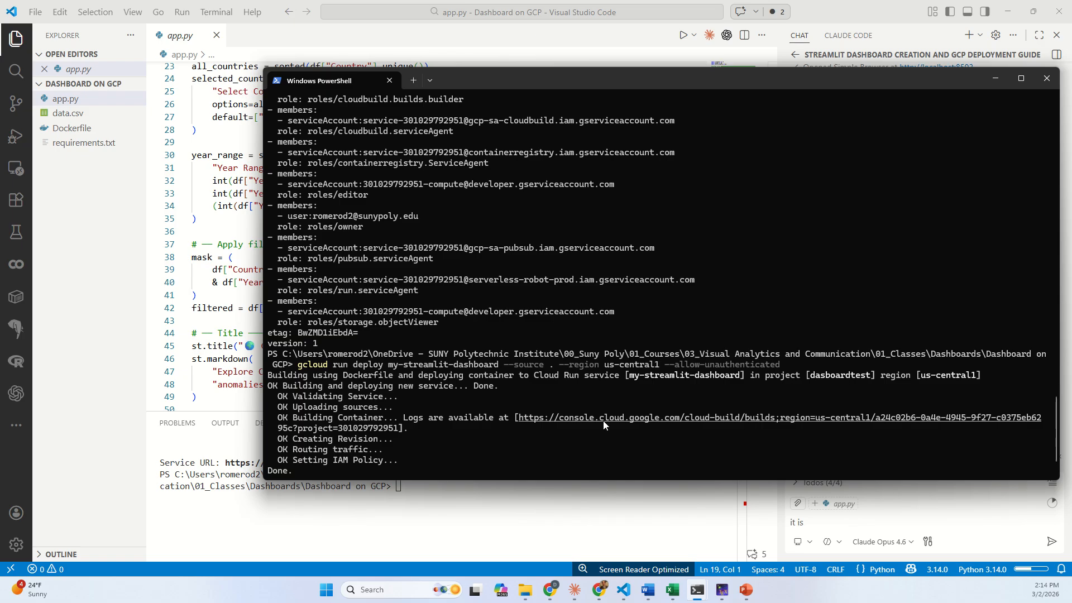
drag(517, 420, 348, 429)
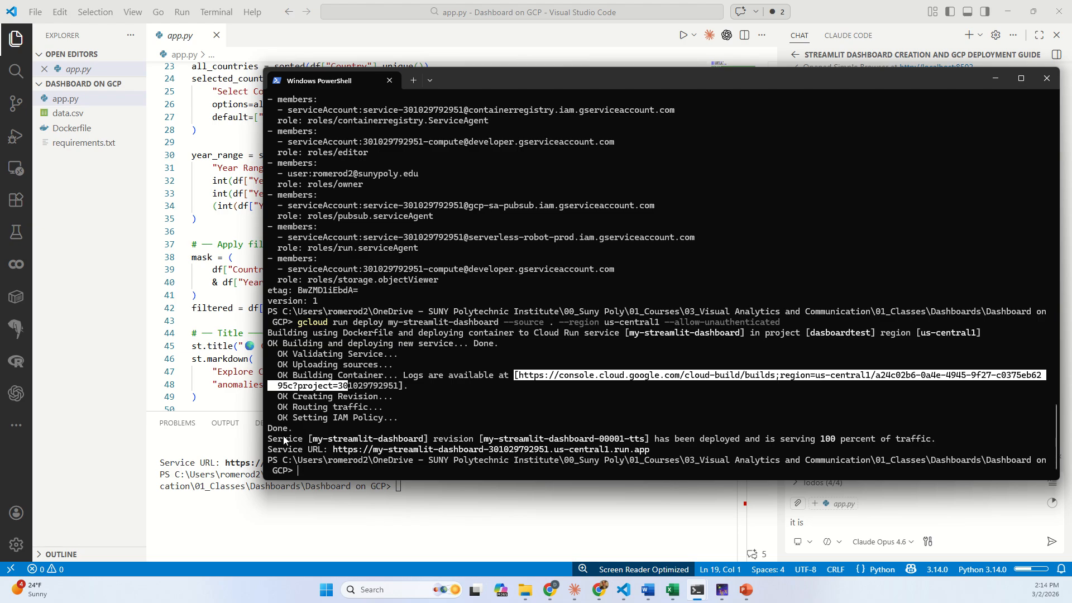
click(272, 429)
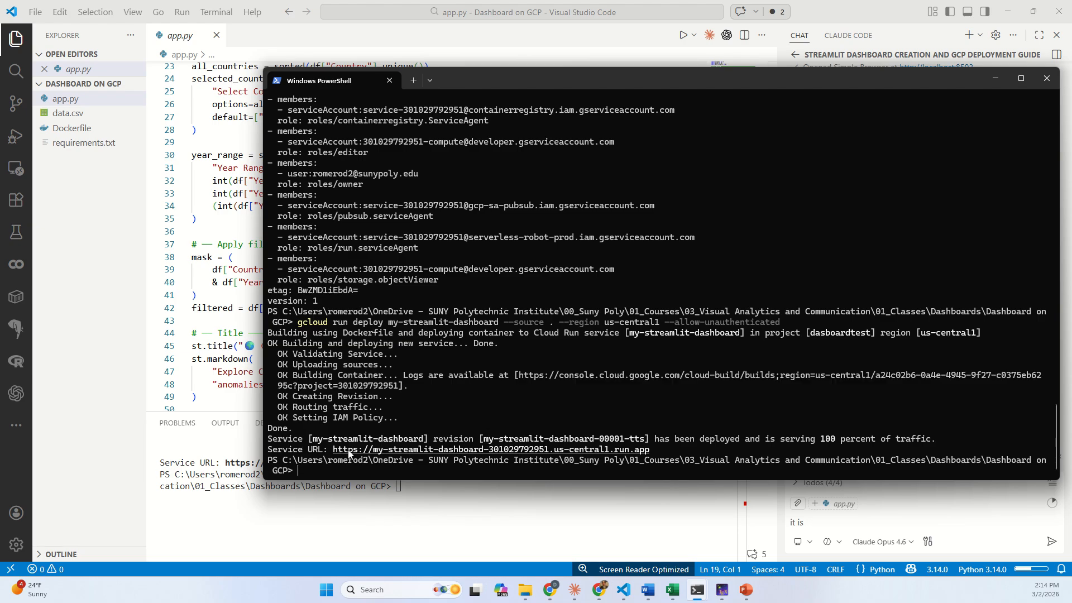
drag(328, 449, 649, 453)
key(ctrl+c)
Switch to the Chrome window showing the deployed dashboards and close both old Global Energy & Climate Dashboard tabs.
mouse_move(600, 596)
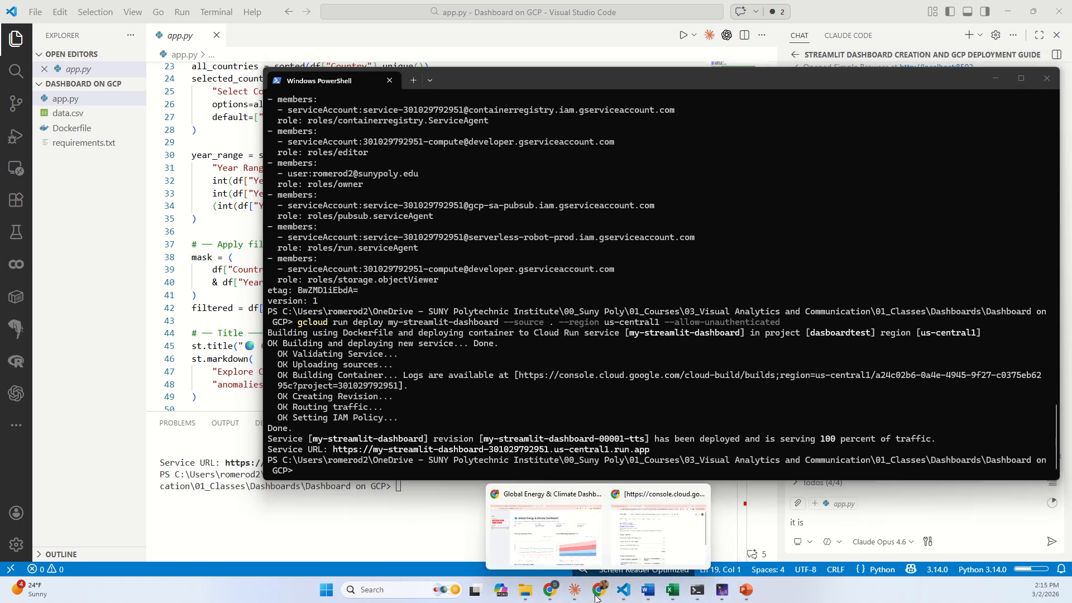
click(566, 541)
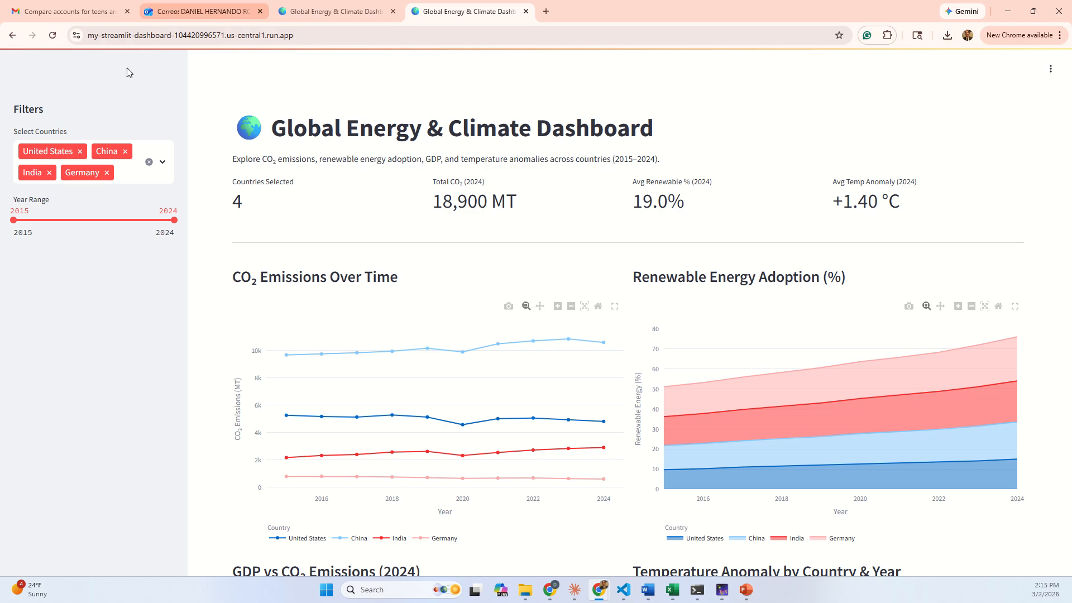
mouse_move(583, 15)
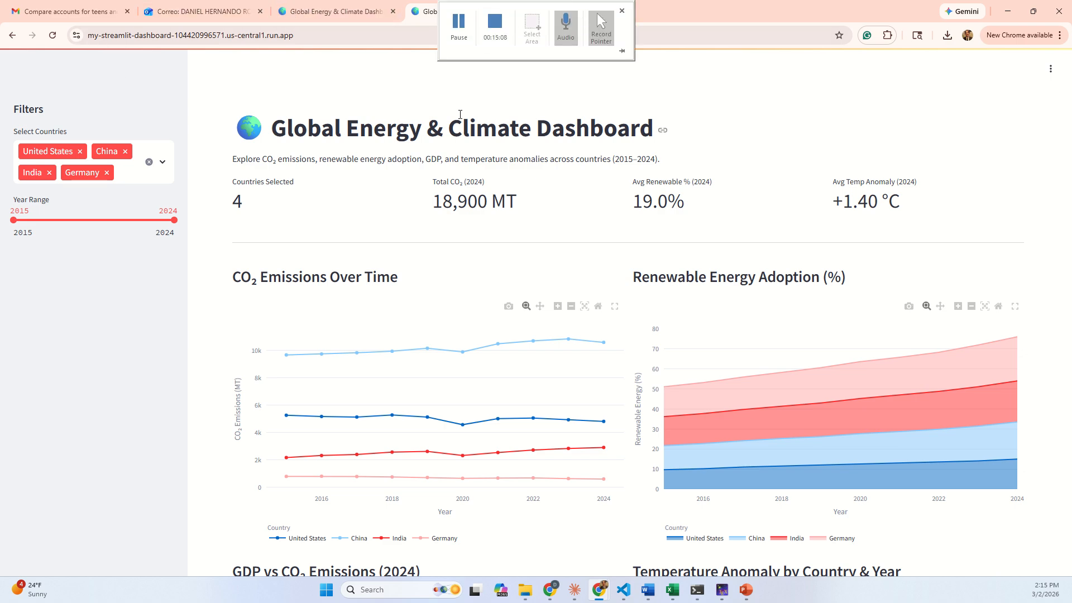
click(525, 11)
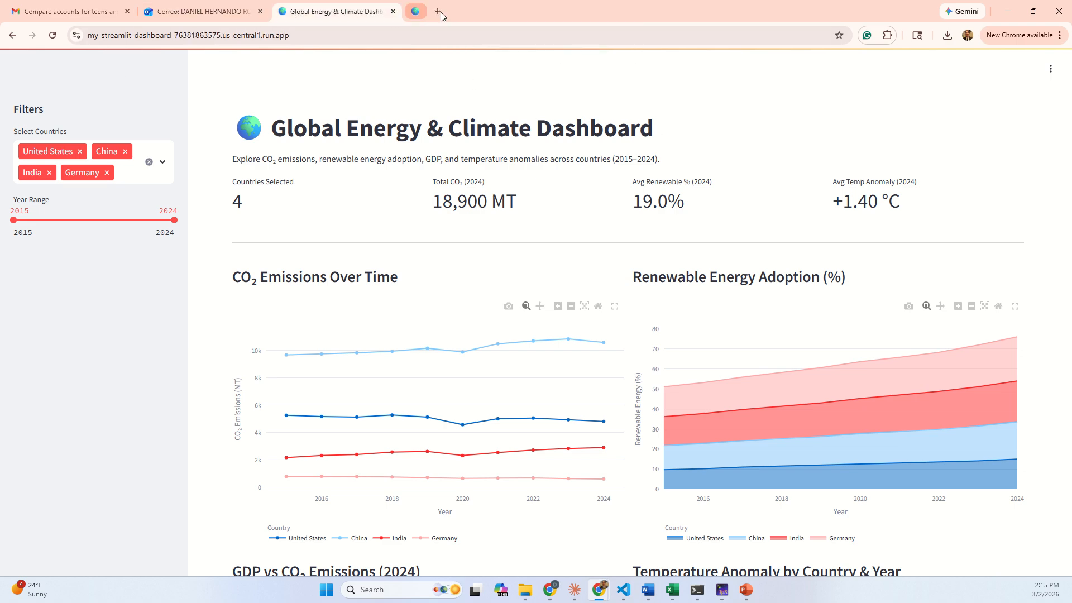
click(393, 11)
Load the copied Cloud Run service URL in a new tab.
click(280, 11)
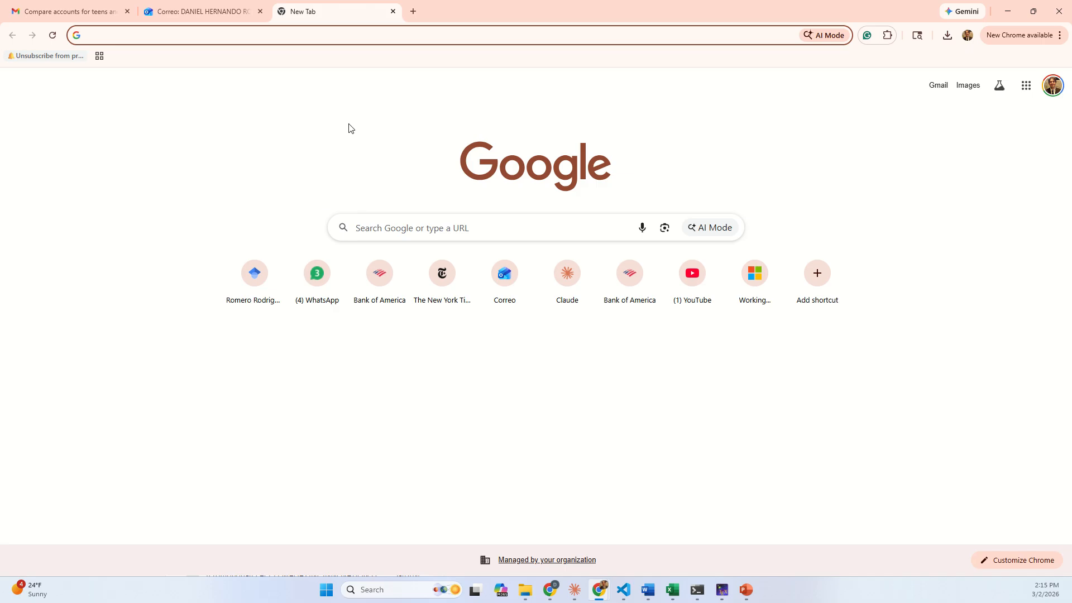
key(ctrl+v)
key(Return)
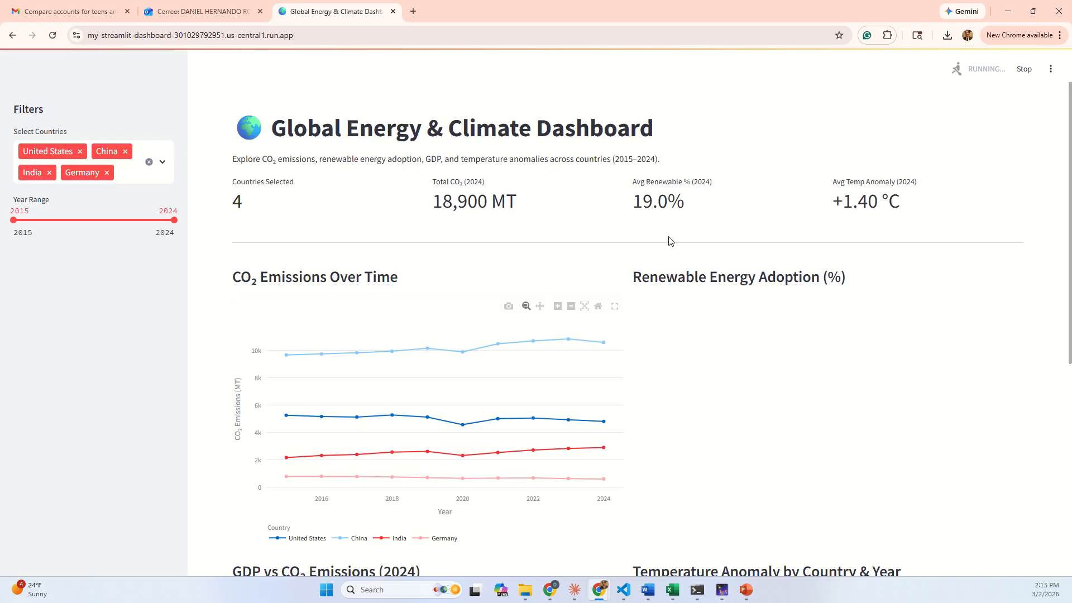
Look through the deployed dashboard's charts and compare it with the local version at localhost:8501 in the school-profile Chrome window.
scroll(579, 276, down, 4)
scroll(463, 151, up, 4)
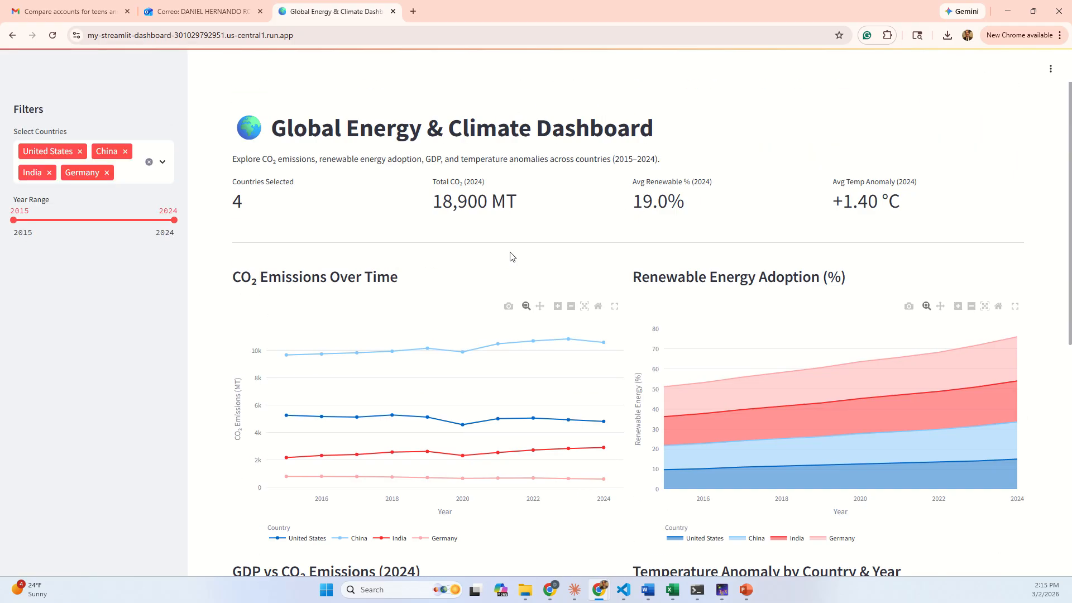
click(550, 591)
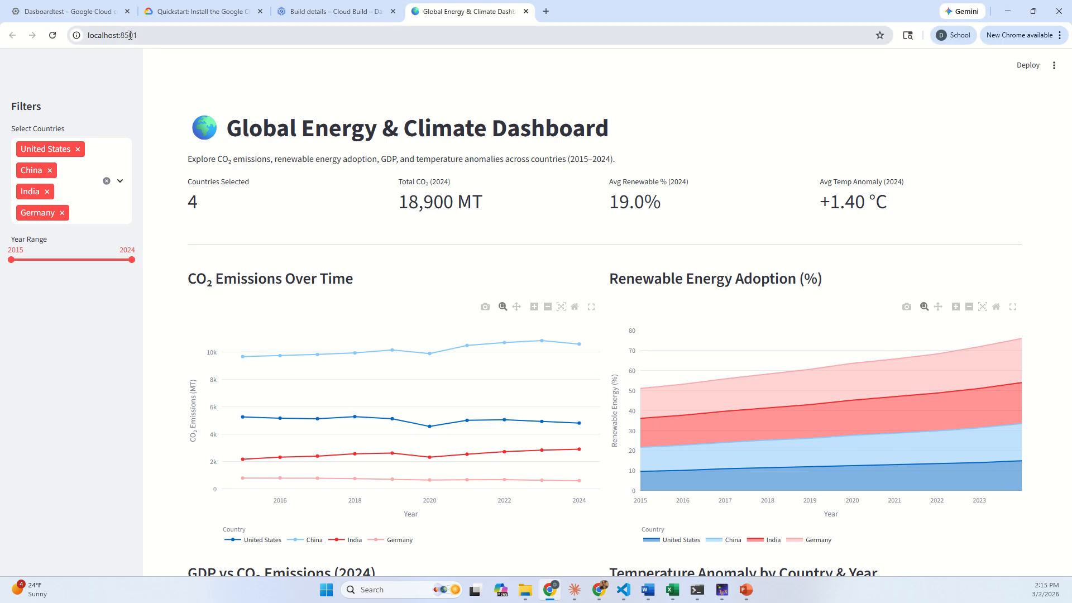
click(1007, 11)
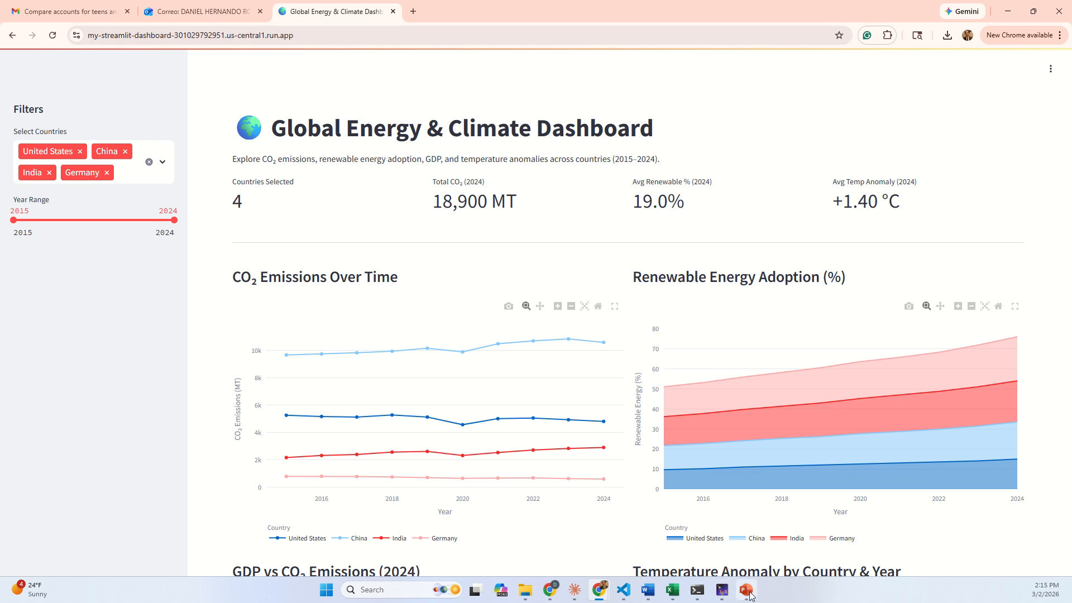
mouse_move(750, 594)
click(747, 537)
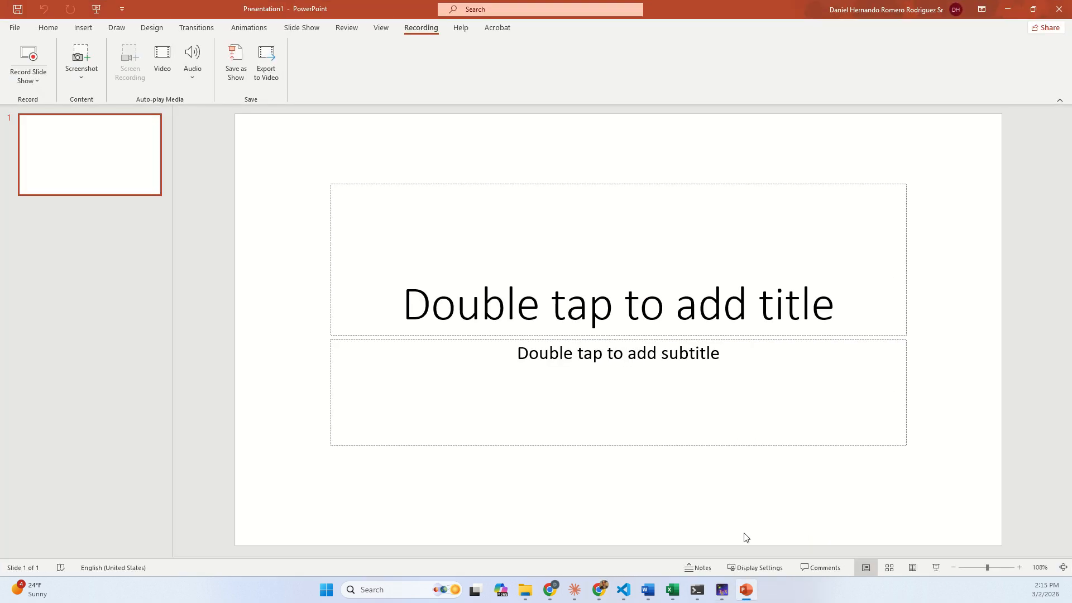
mouse_move(390, 1)
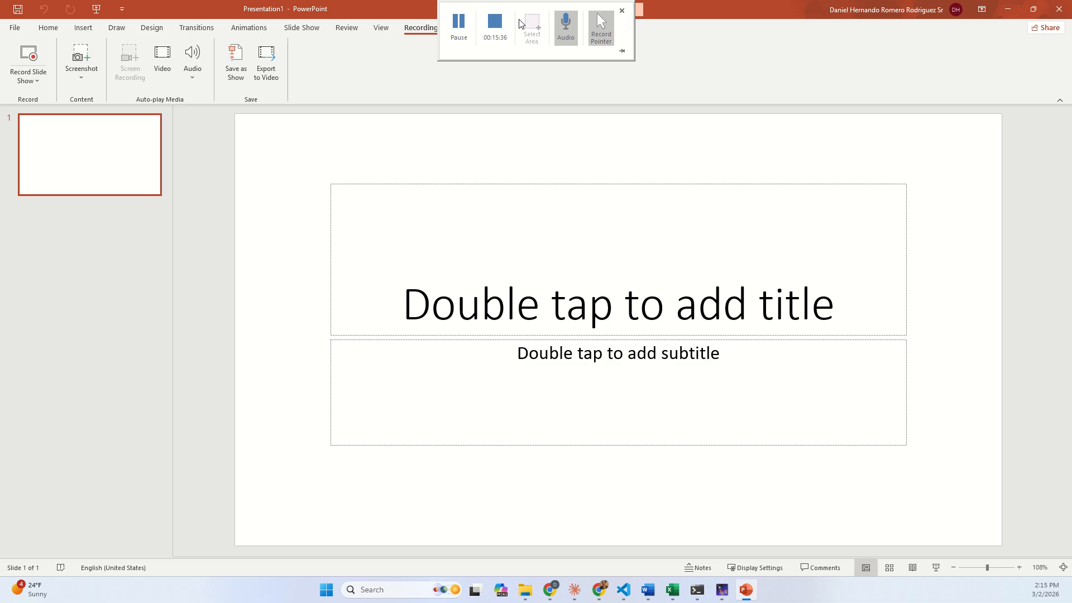